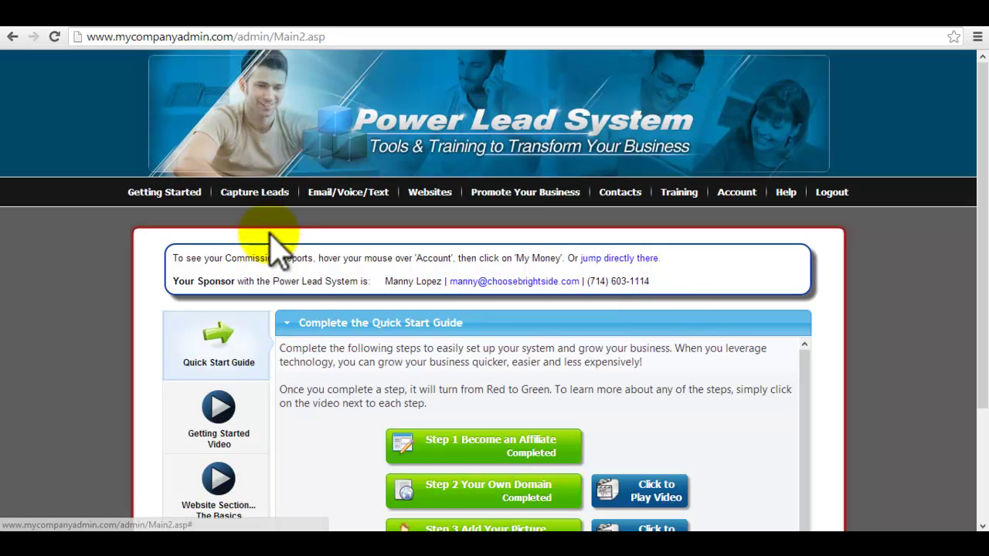
From Capture Leads > Create a Complete Page, open the Survey Appears On Timed Delay template
mouse_move(262, 199)
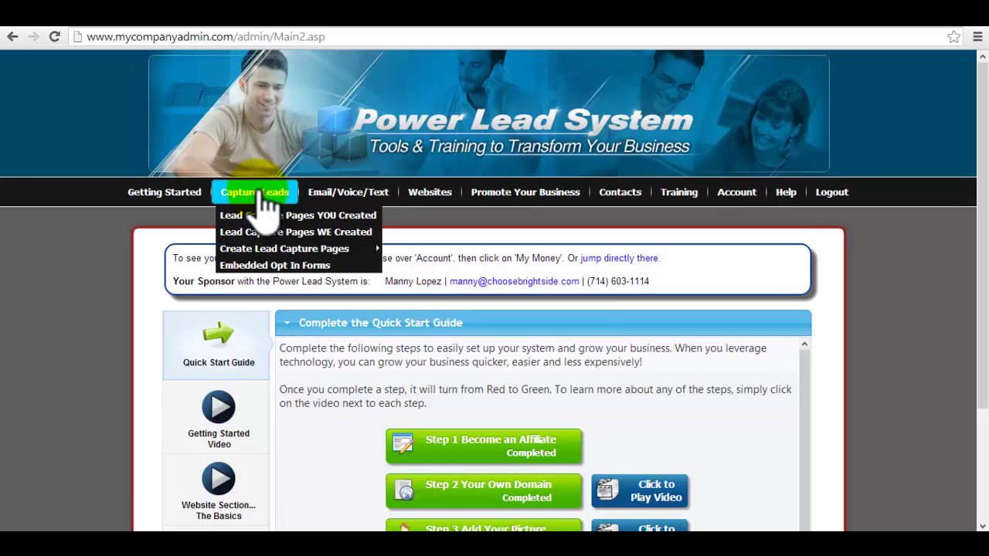
mouse_move(277, 250)
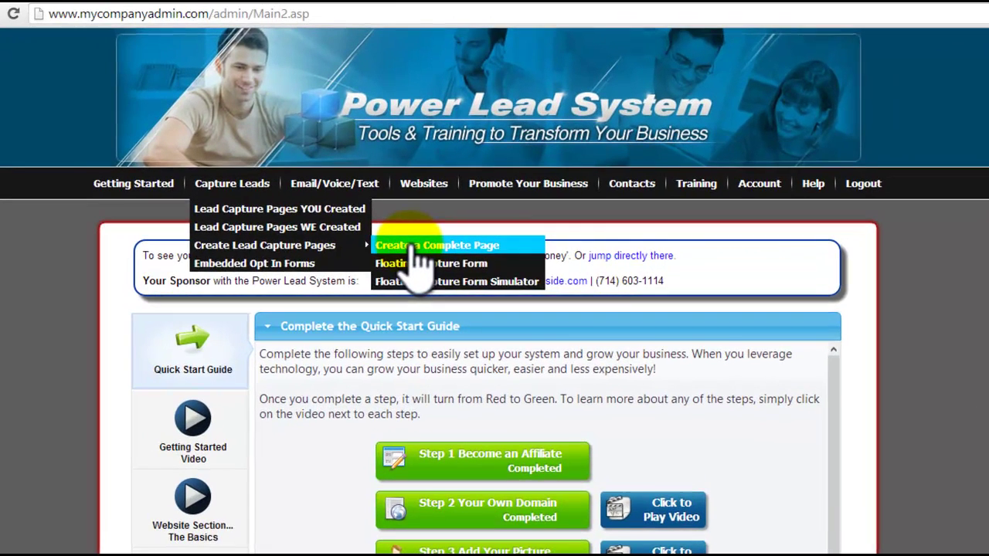
left_click(421, 249)
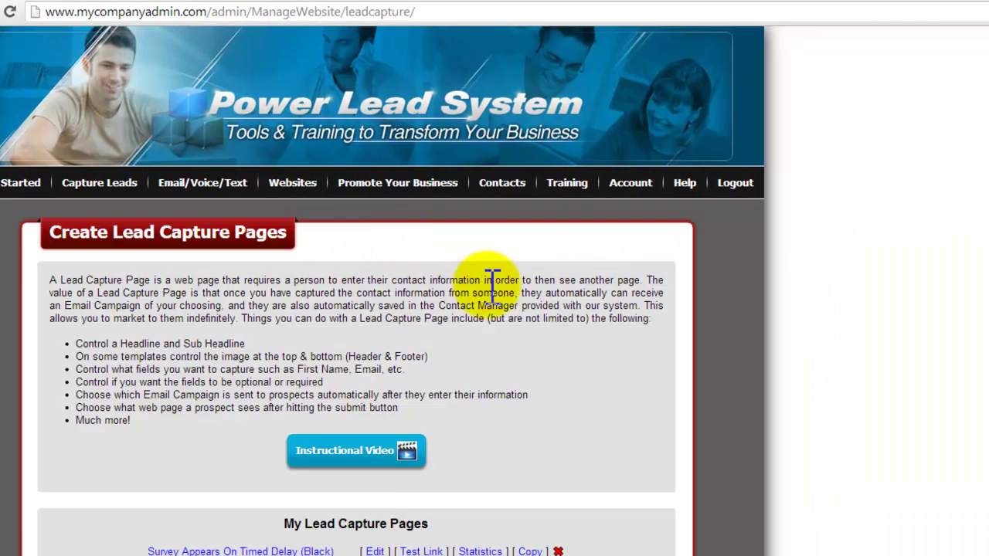
scroll(509, 255, "down", 5)
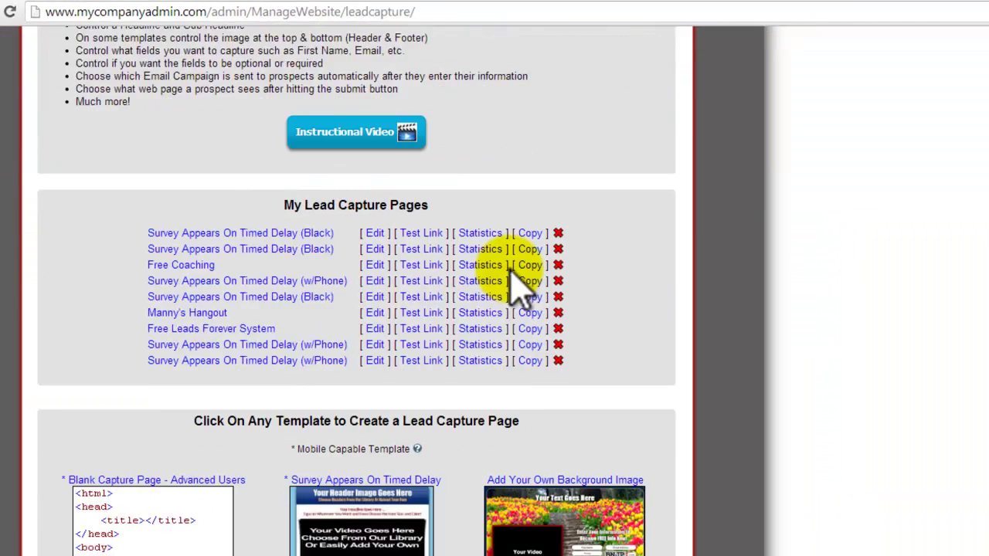
scroll(663, 300, "down", 2)
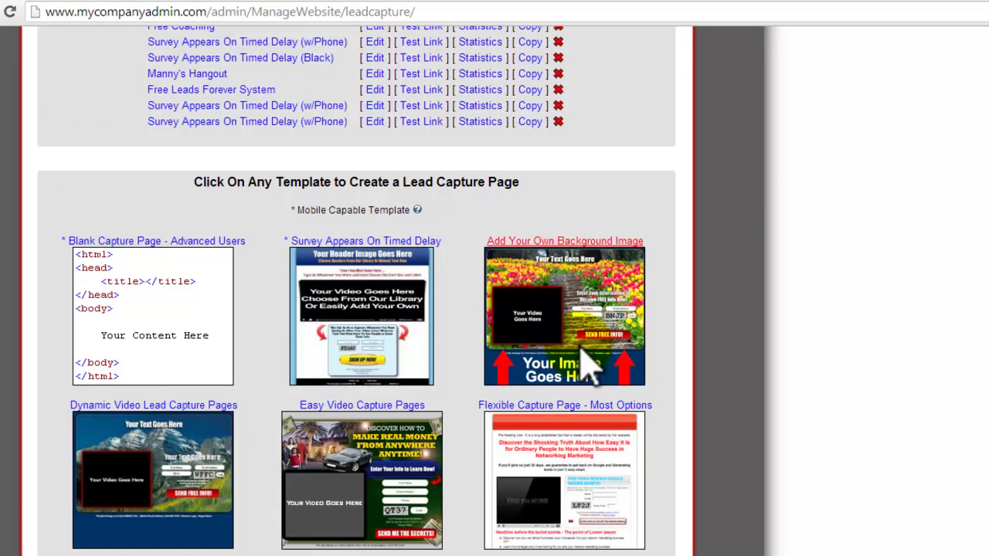
left_click(426, 305)
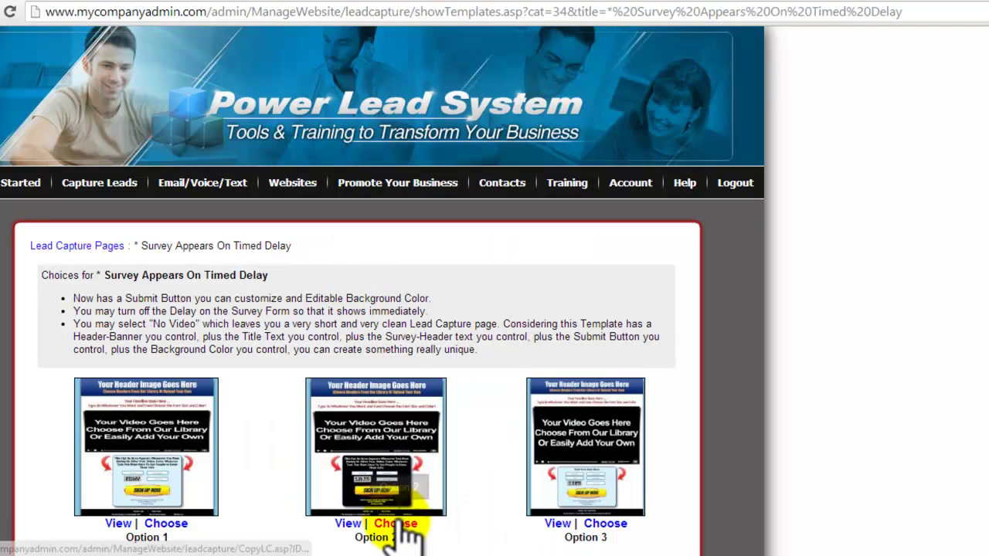
Choose layout Option 1, assign it to the new address plstips.thebestleadsystemever.com, and save the page
left_click(177, 525)
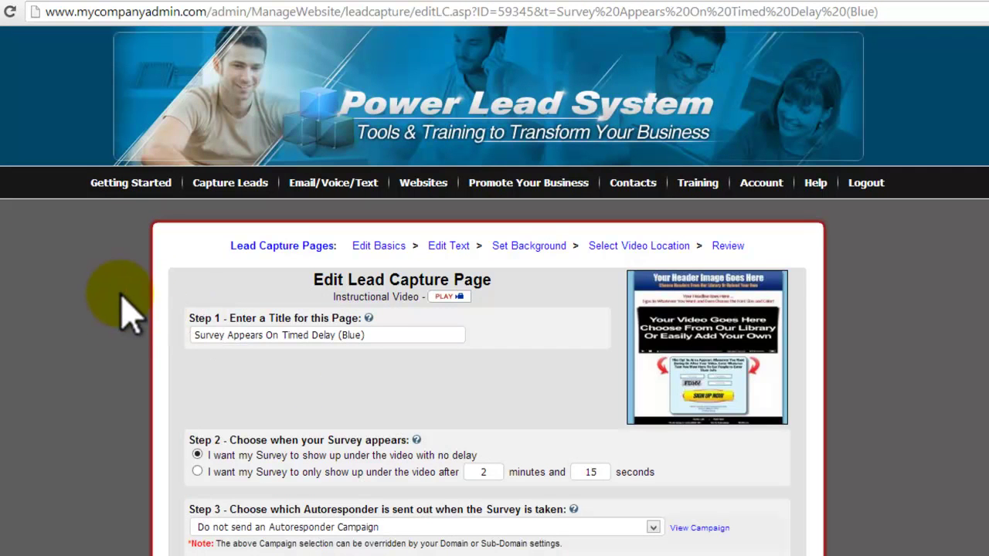
scroll(127, 313, "down", 3)
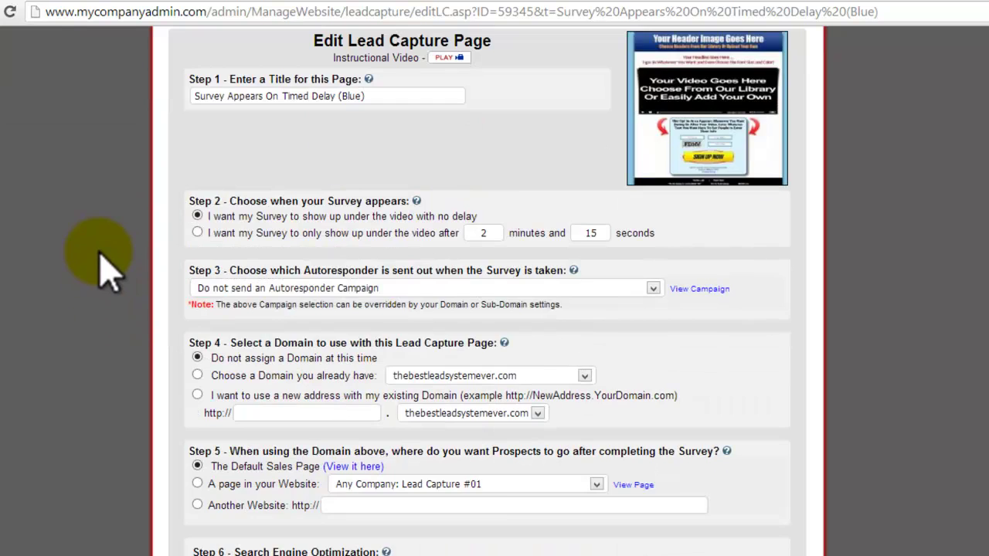
scroll(106, 269, "down", 1)
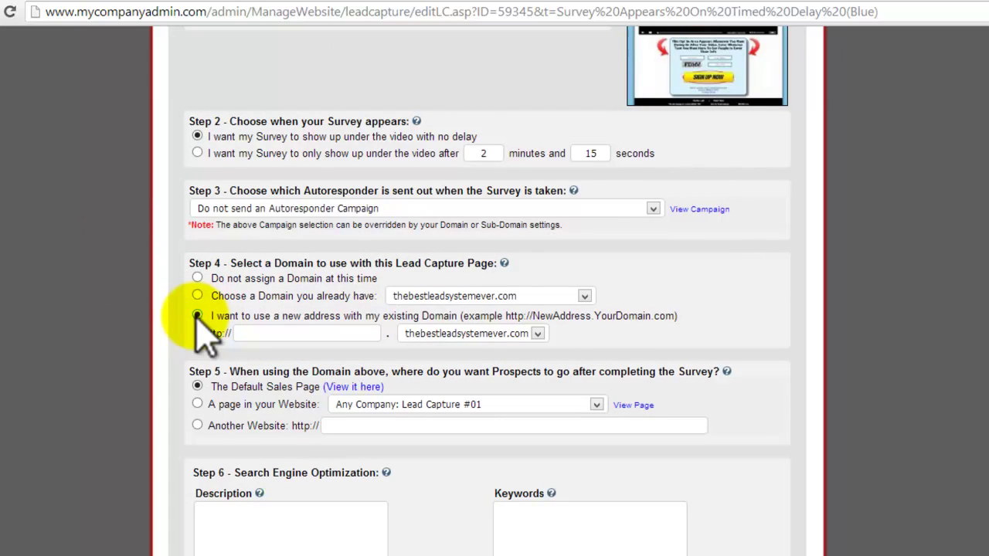
left_click(258, 335)
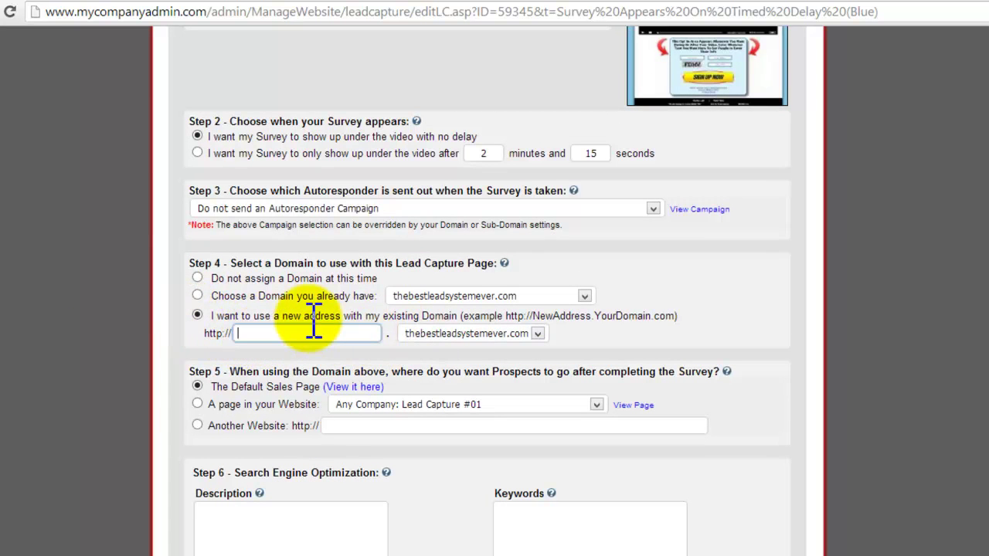
type("plst")
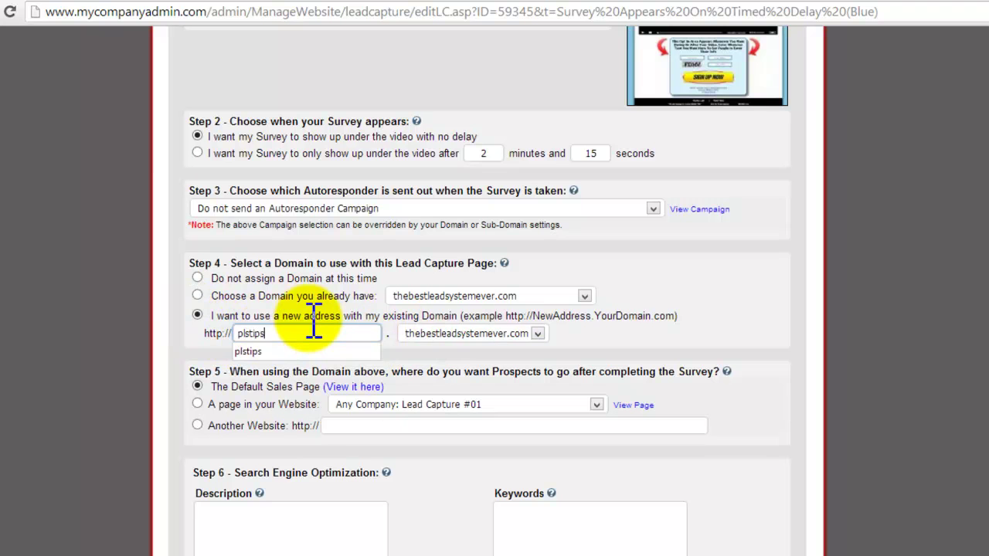
type("ips")
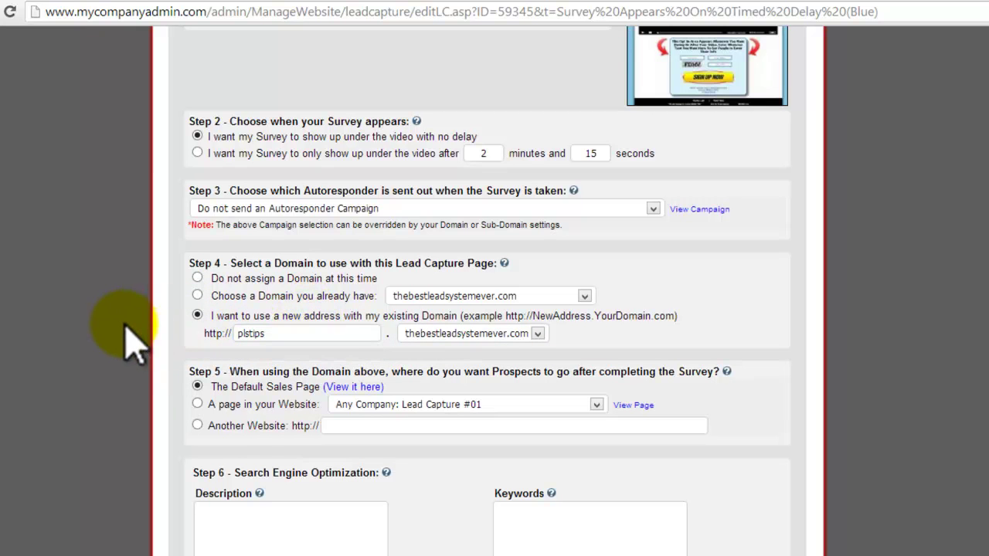
scroll(116, 255, "down", 2)
scroll(69, 267, "down", 1)
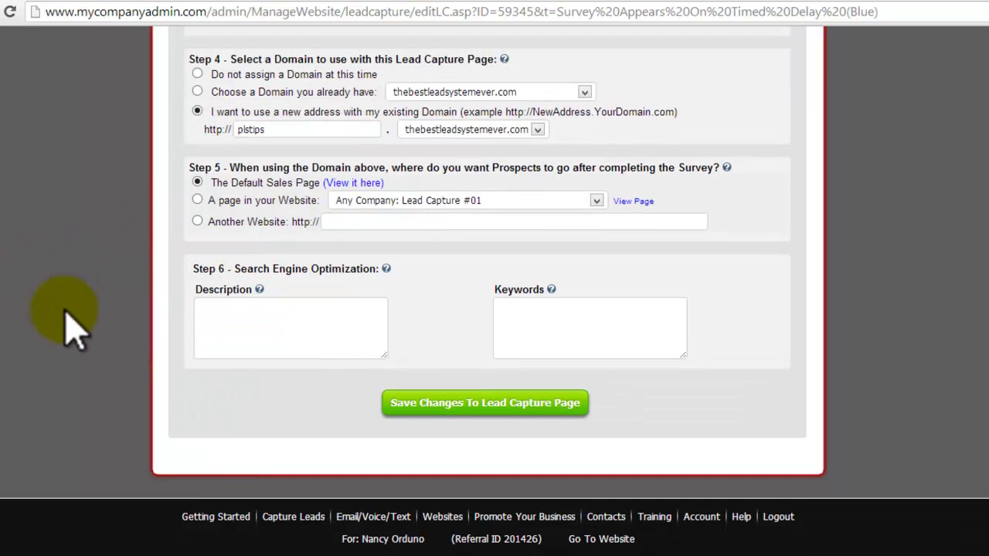
left_click(479, 412)
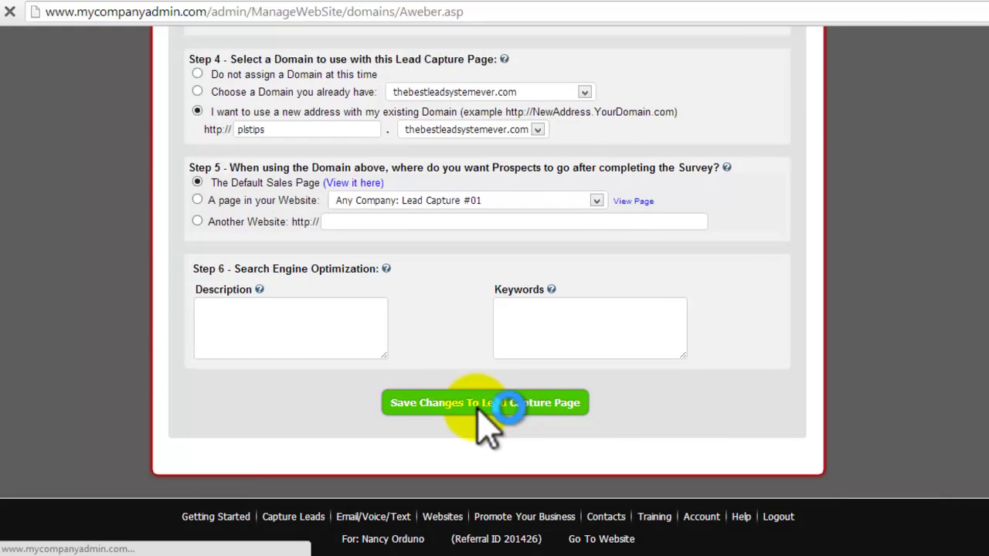
scroll(448, 417, "down", 3)
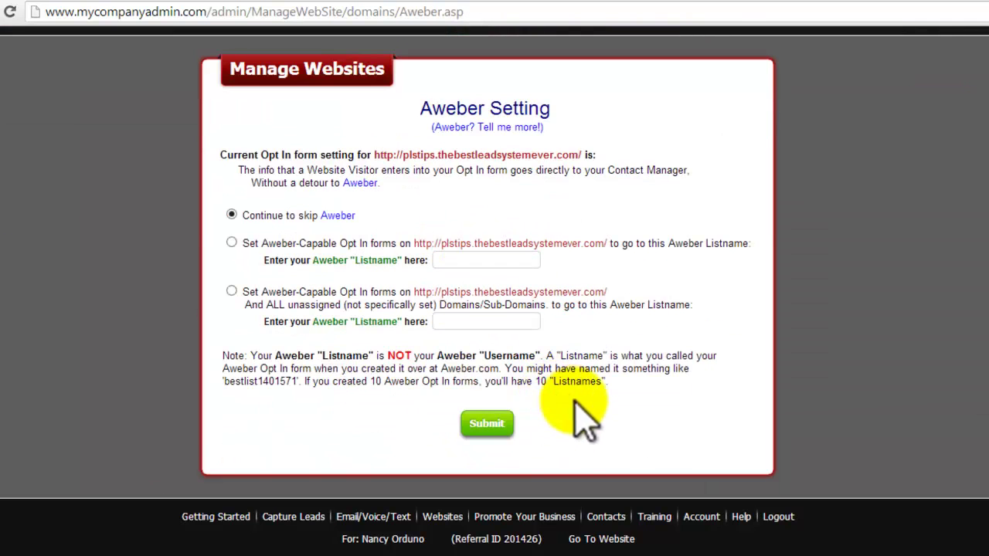
Submit the Aweber Setting with Aweber skipped, then go to Websites > Manage Websites
left_click(500, 425)
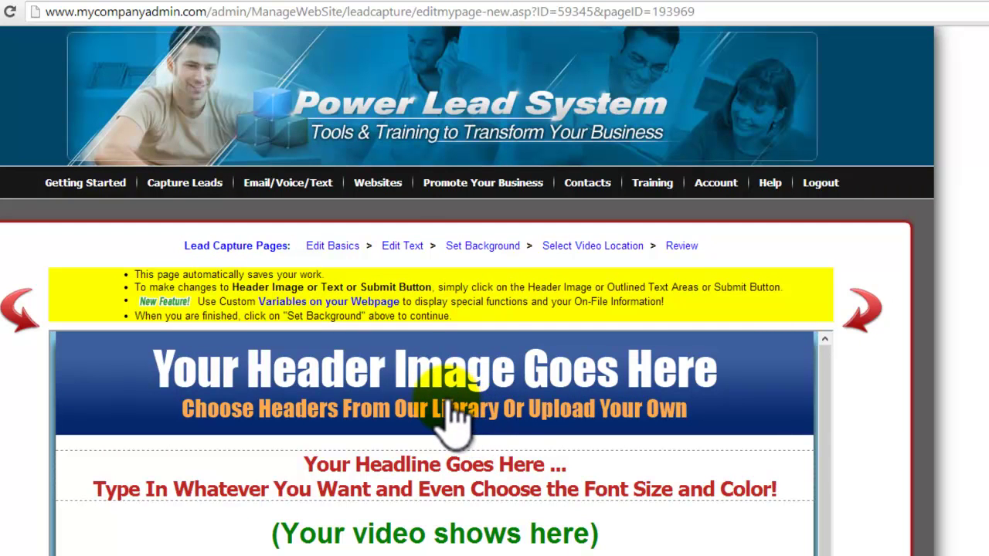
left_click(383, 184)
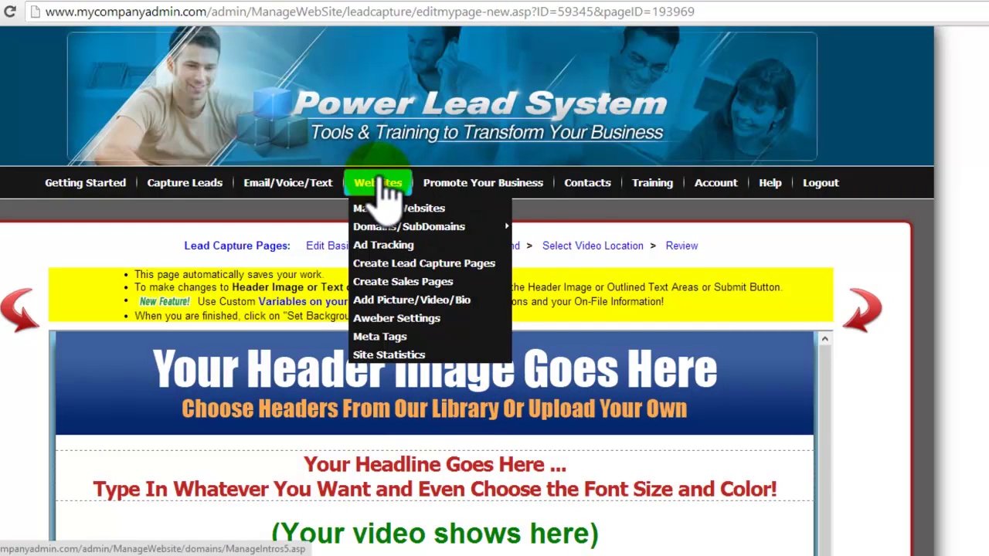
left_click(382, 186)
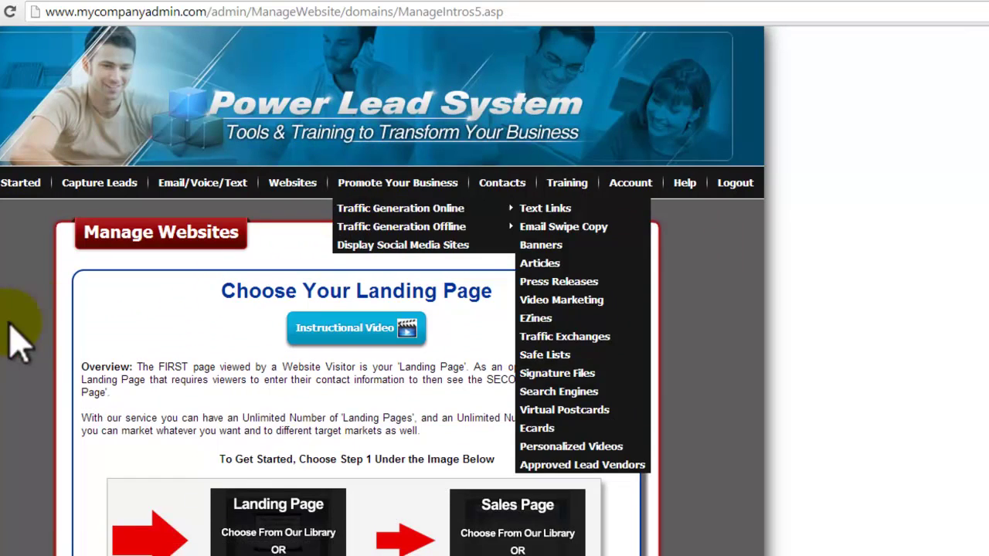
scroll(26, 292, "down", 1)
scroll(26, 294, "down", 5)
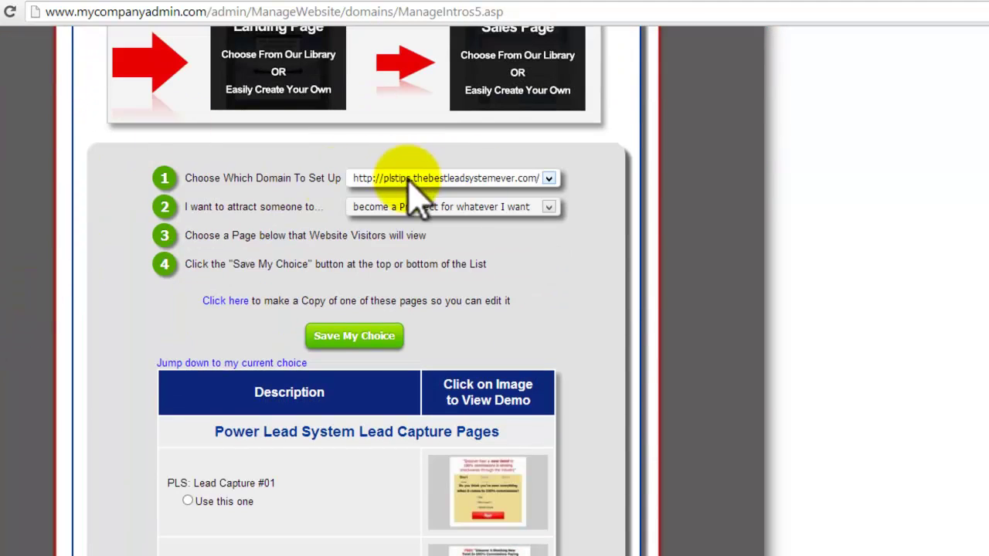
Start a page copy and select PLS Hangouts as the page to copy
left_click(225, 301)
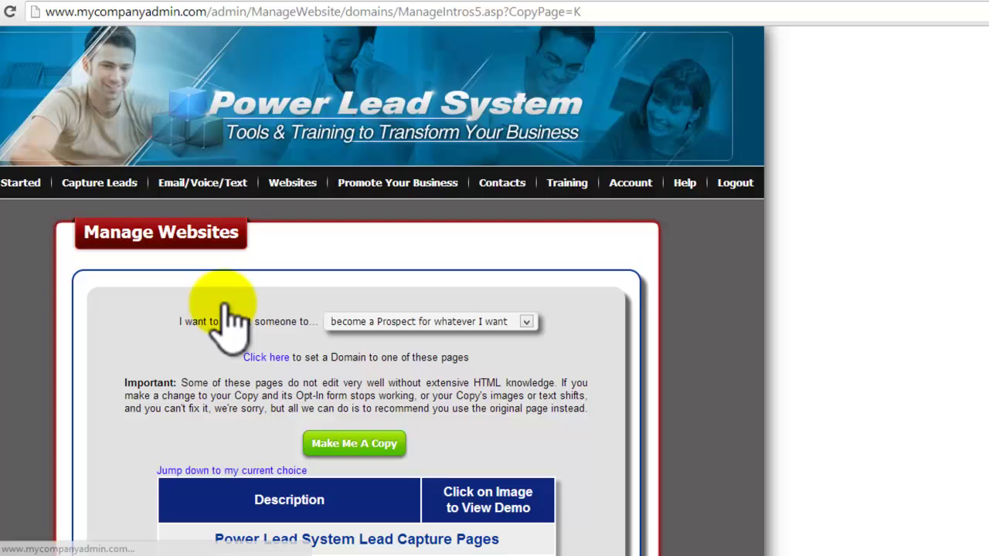
scroll(100, 305, "down", 15)
scroll(101, 305, "down", 10)
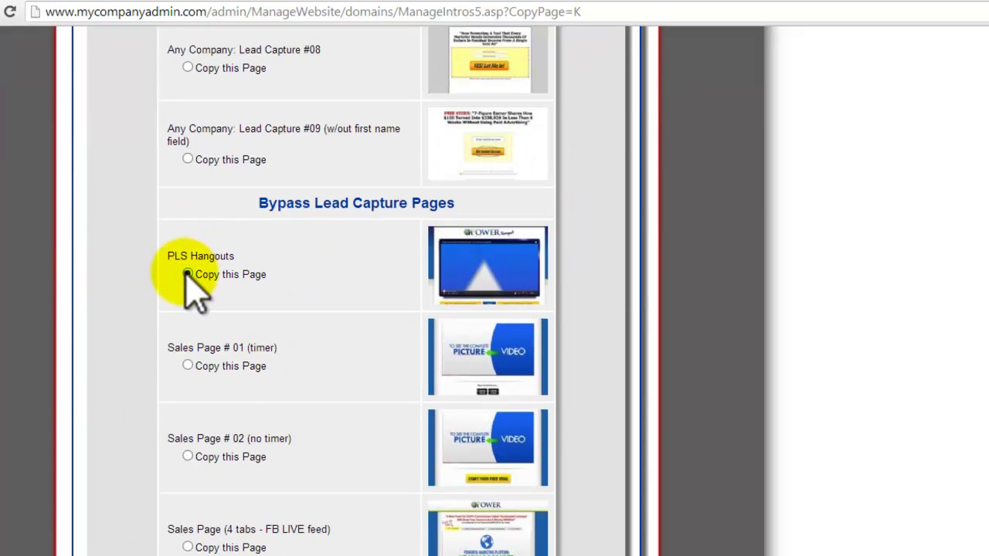
left_click(188, 274)
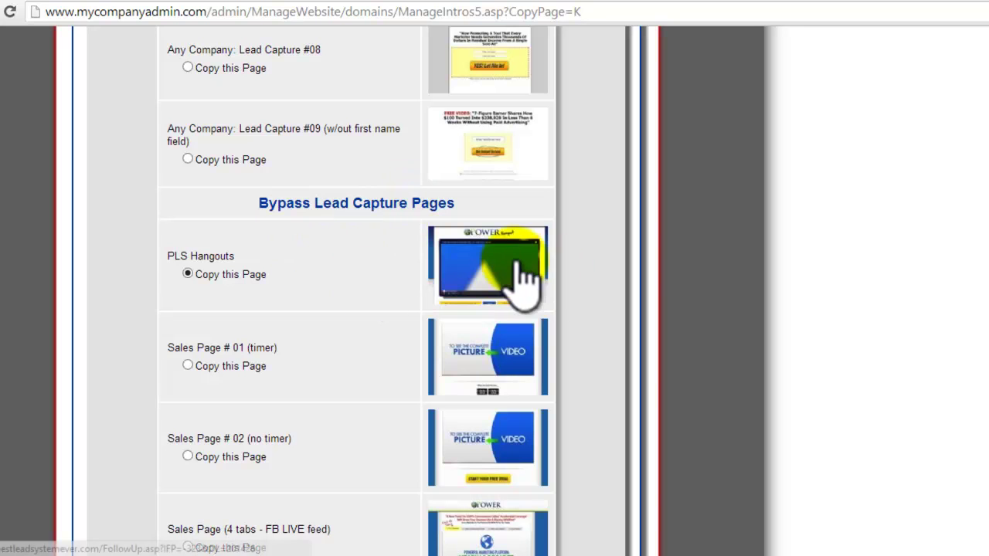
scroll(599, 340, "down", 10)
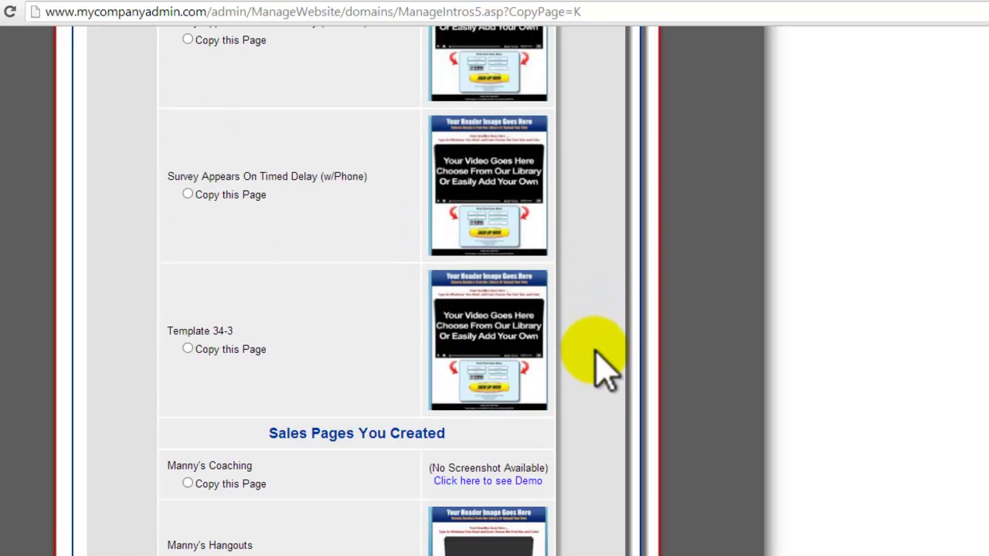
scroll(599, 363, "down", 5)
Create the PLS Hangouts copy and update its title to 'PLS Tips with Manny'
left_click(394, 396)
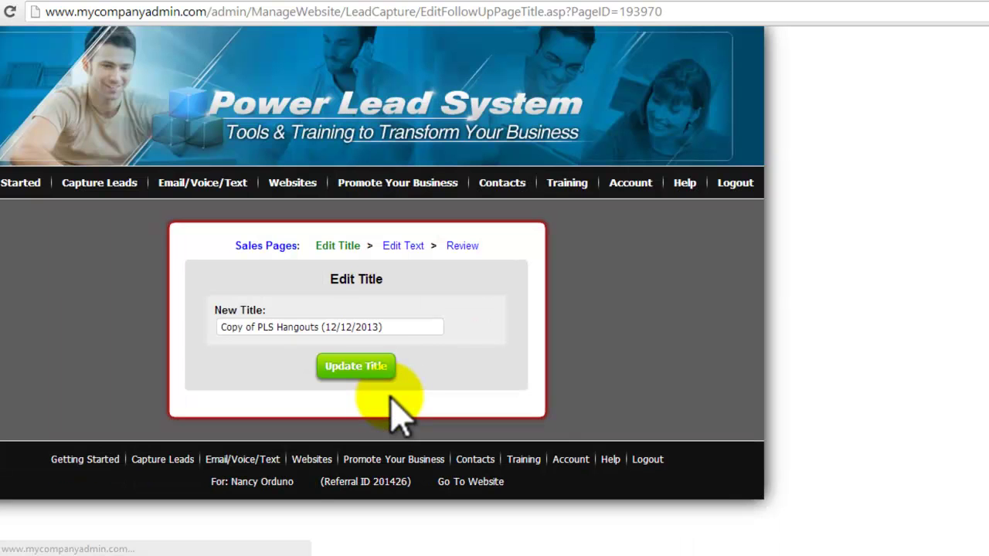
triple_click(406, 327)
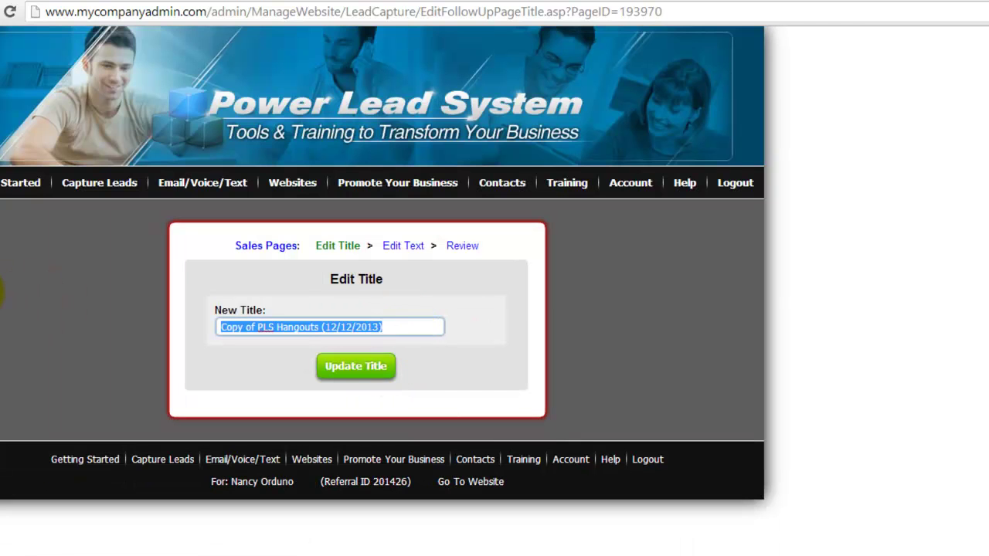
type("PLS Tip")
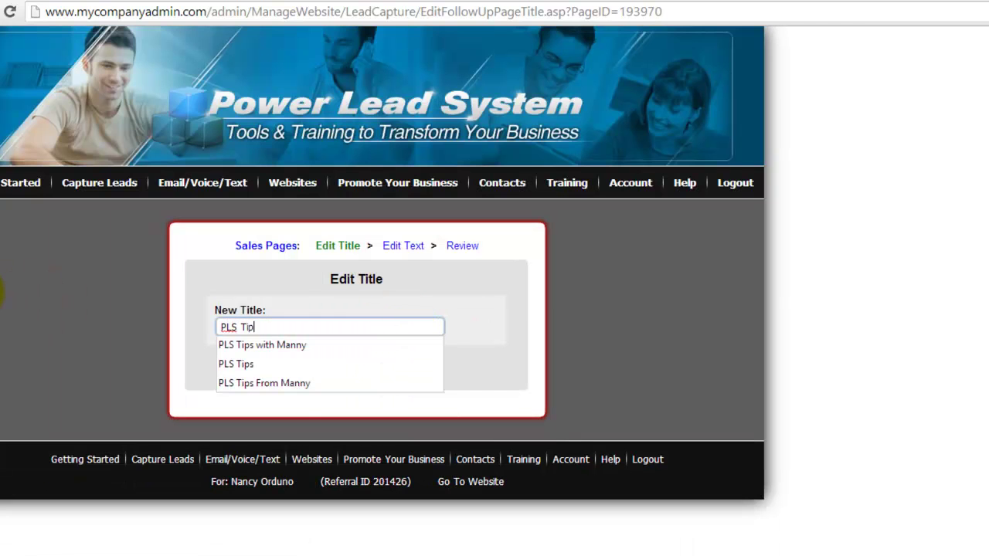
type("s")
key("Down")
key("Return")
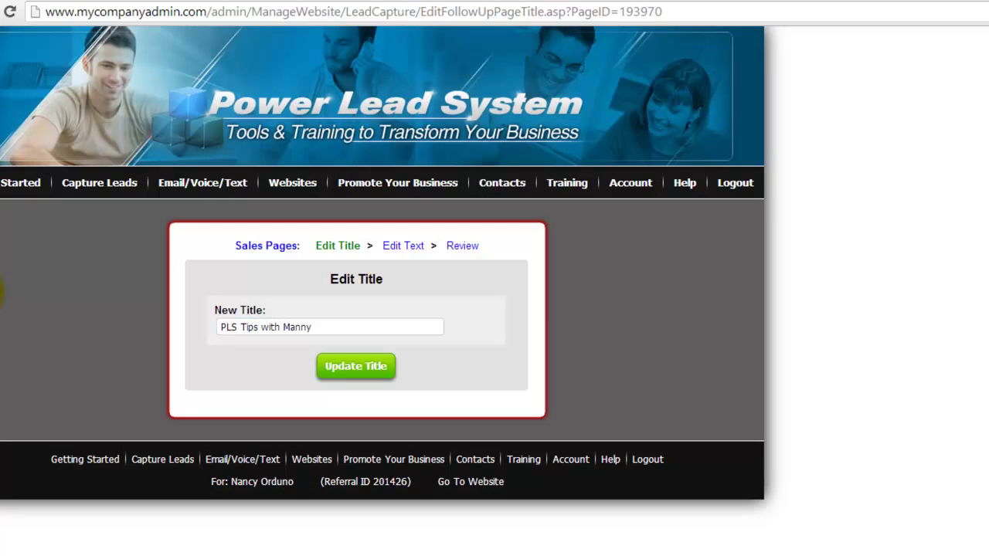
left_click(369, 364)
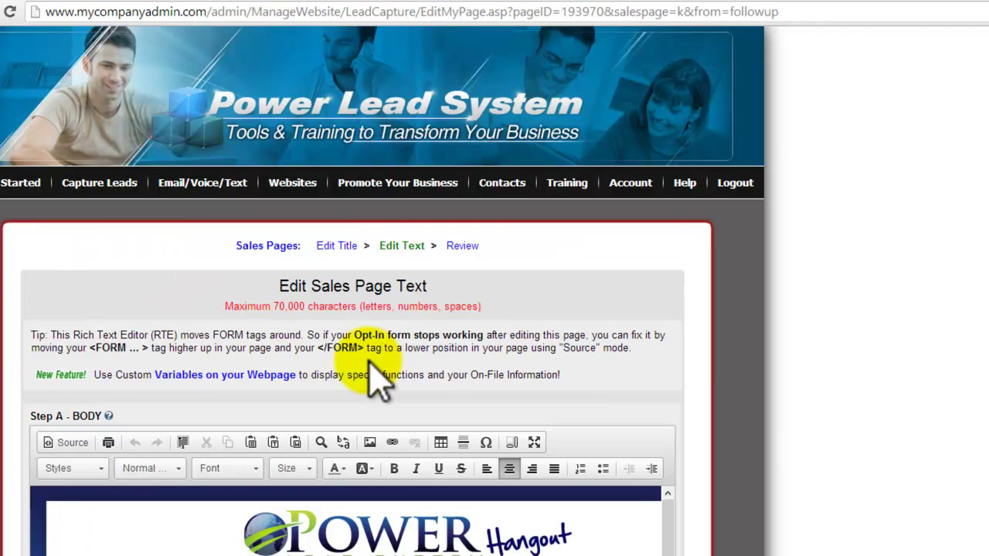
scroll(634, 344, "down", 2)
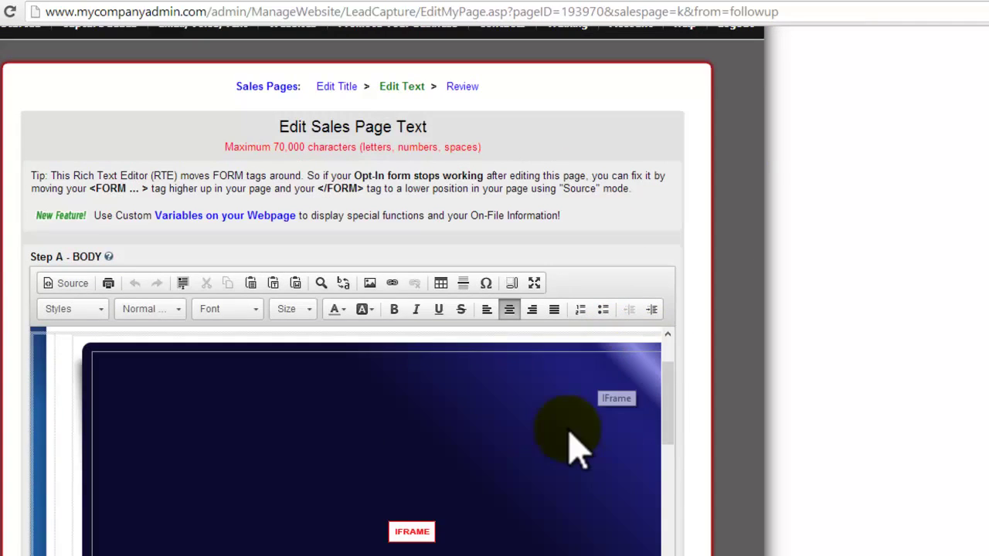
scroll(530, 433, "down", 2)
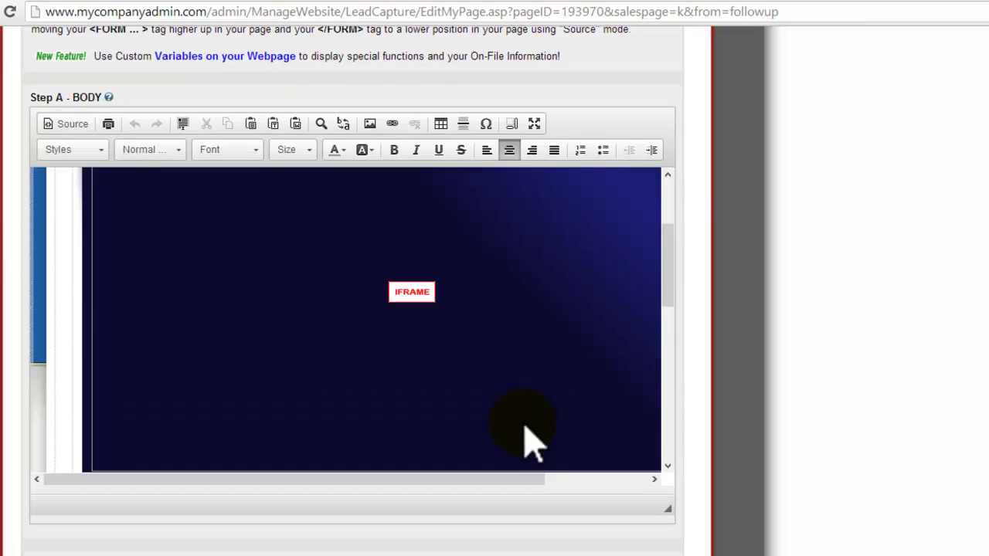
scroll(530, 441, "up", 1)
scroll(530, 440, "up", 3)
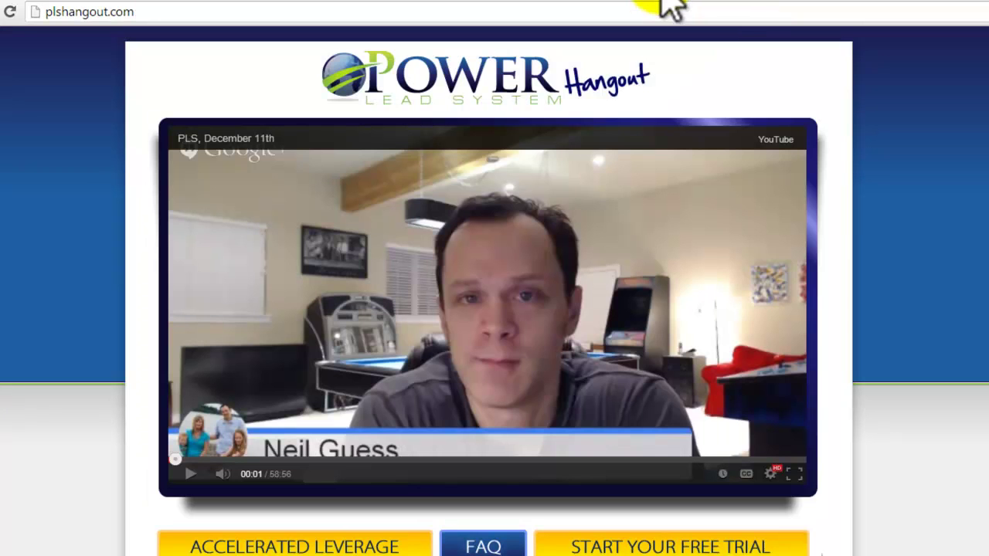
Select the page's embedded video IFrame and open the PLSTips.com Week 1 video on YouTube
scroll(908, 224, "down", 4)
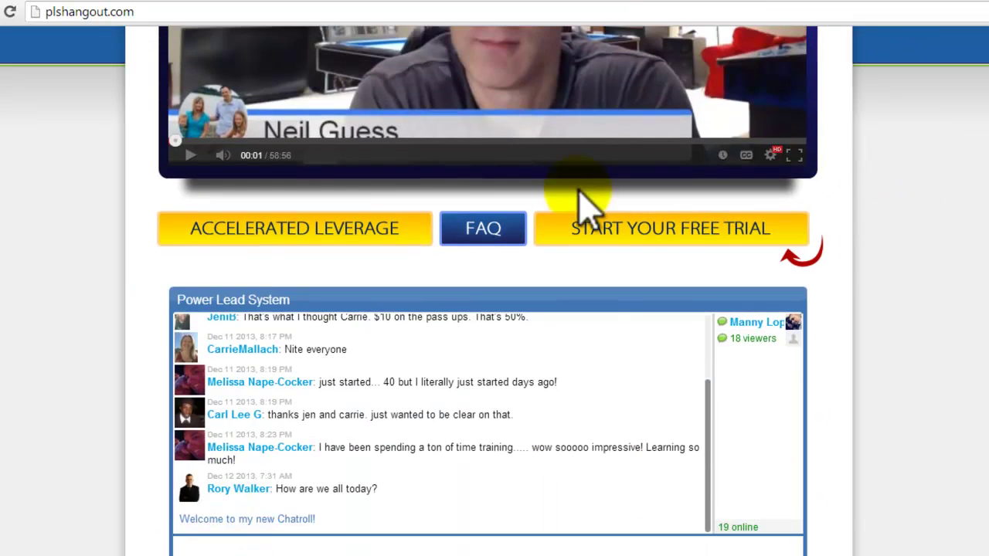
scroll(950, 335, "up", 4)
scroll(922, 242, "down", 6)
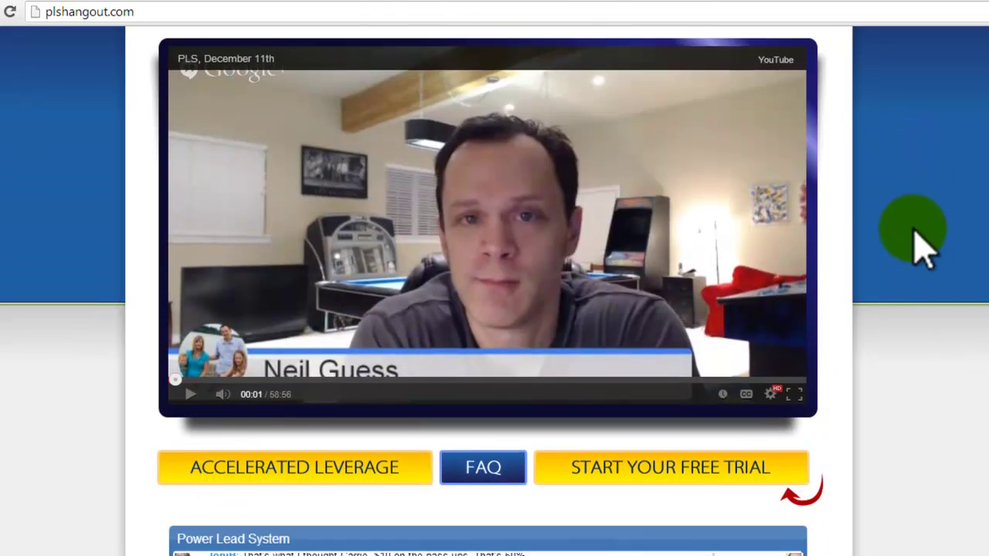
scroll(916, 242, "down", 1)
scroll(916, 247, "up", 6)
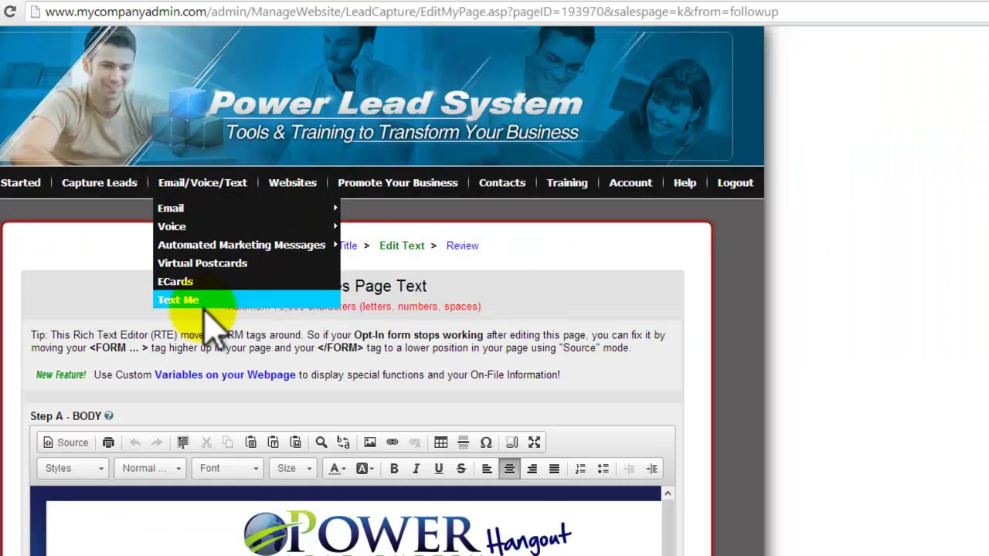
scroll(116, 332, "down", 3)
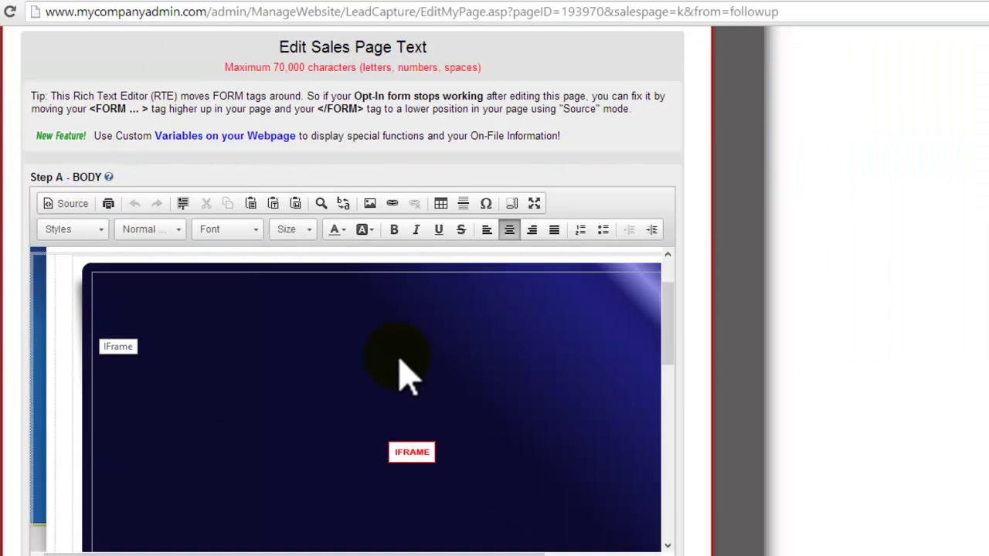
left_click(395, 390)
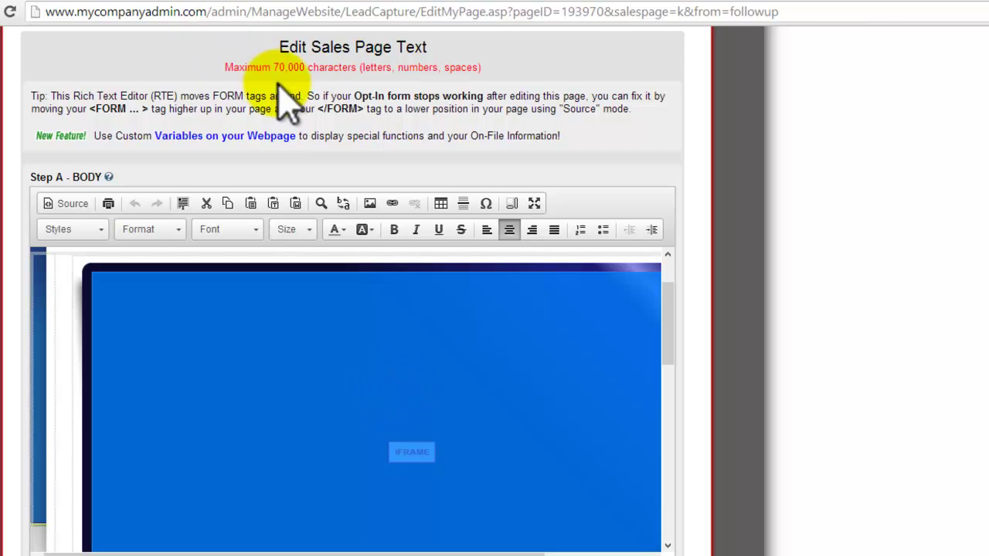
mouse_move(346, 413)
left_mouse_down()
mouse_move(404, 419)
mouse_move(394, 415)
left_mouse_up()
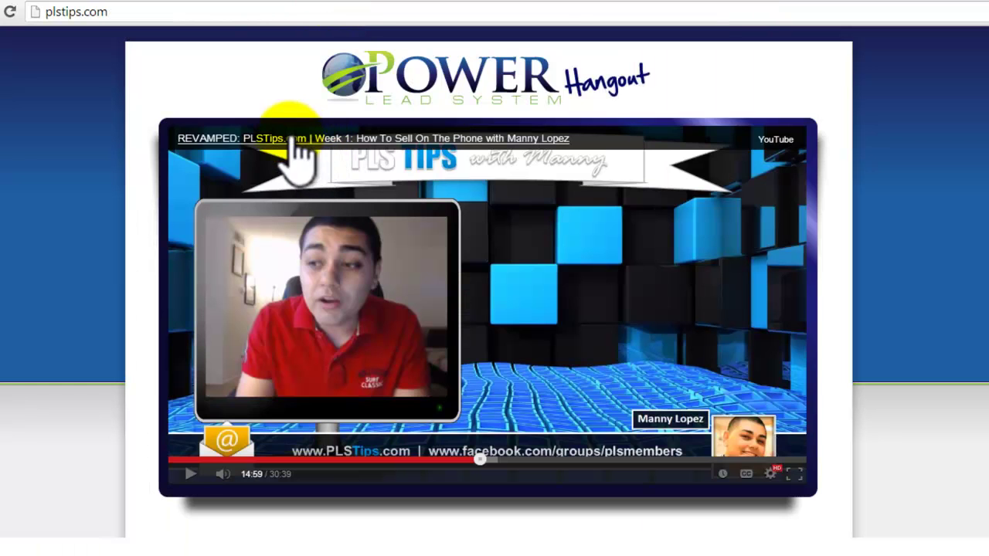
left_click(219, 153)
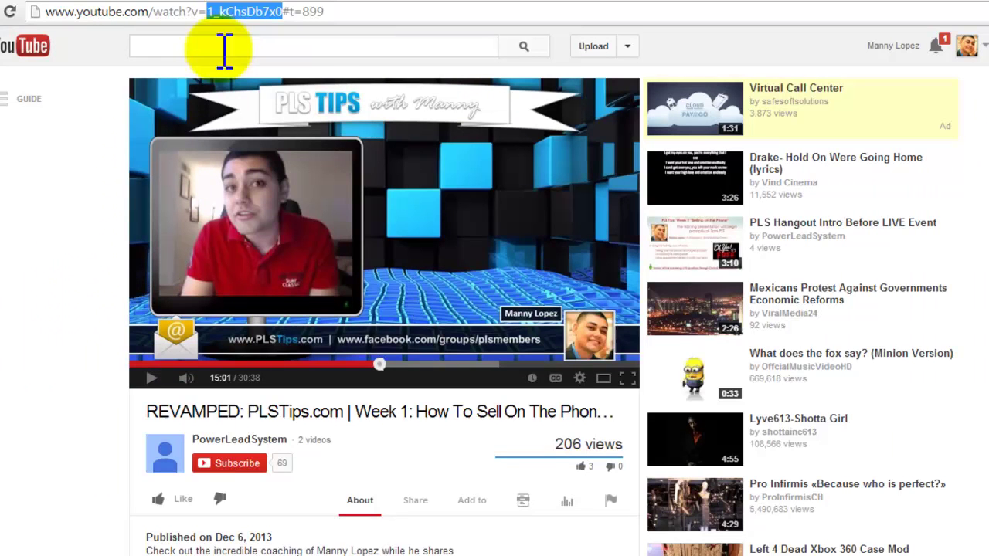
Select the REVAMPED PLSTips.com Week 1 video's ID after v= in the YouTube address
left_click(24, 390)
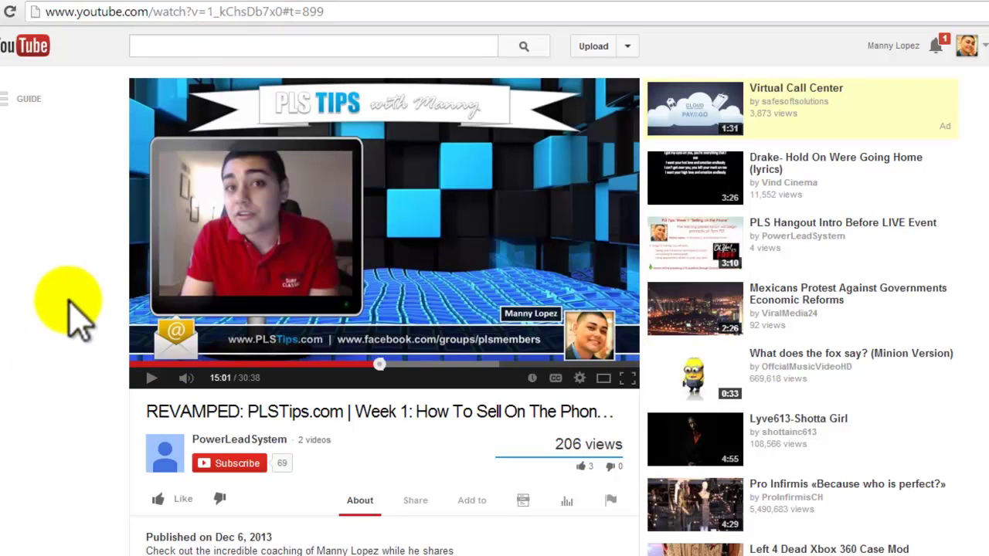
left_click(178, 12)
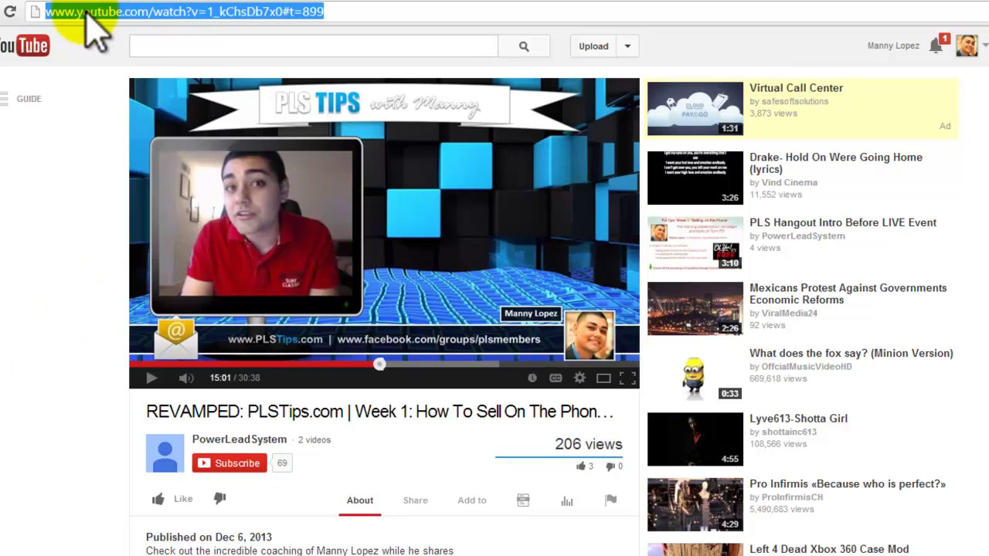
left_click(173, 11)
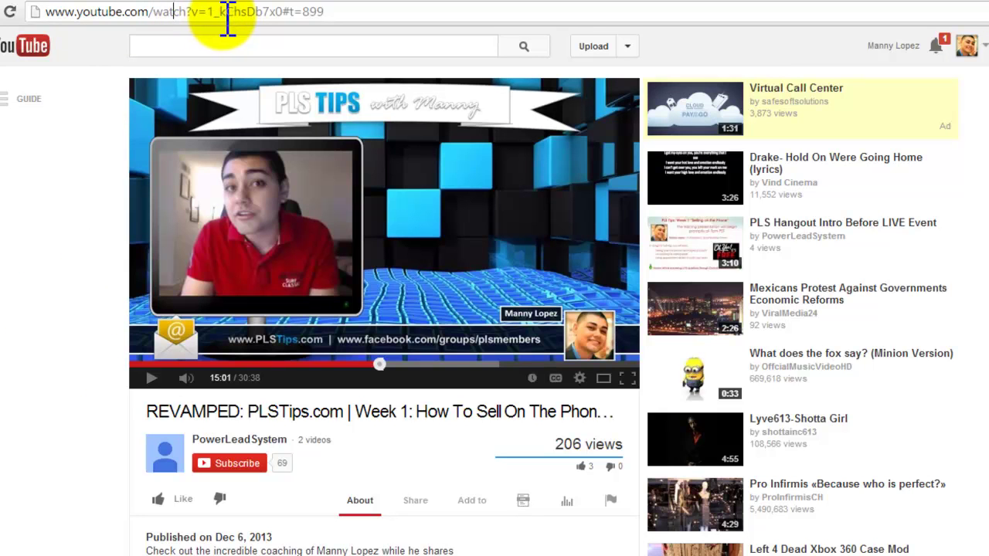
left_click_drag(223, 17, 273, 19)
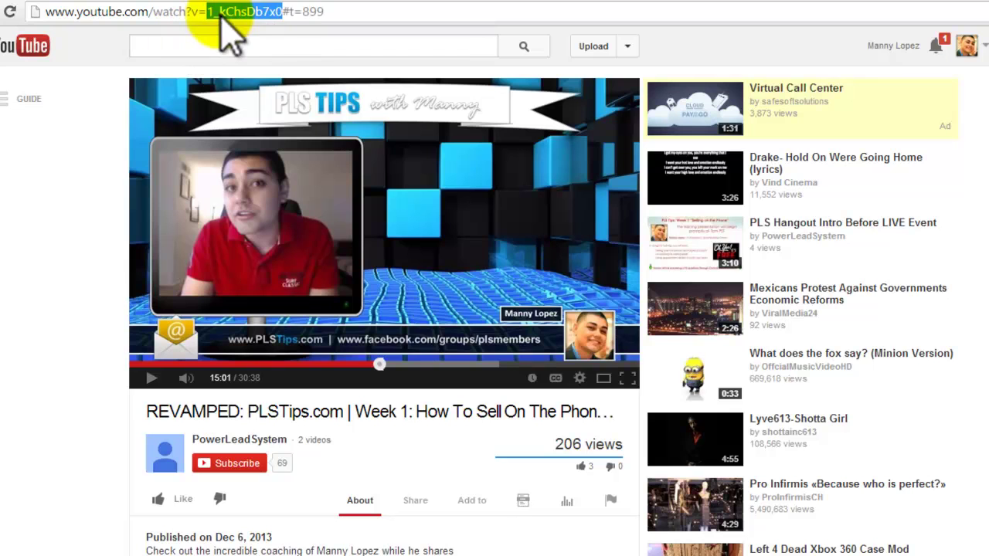
left_click(287, 11)
left_click_drag(283, 12, 331, 12)
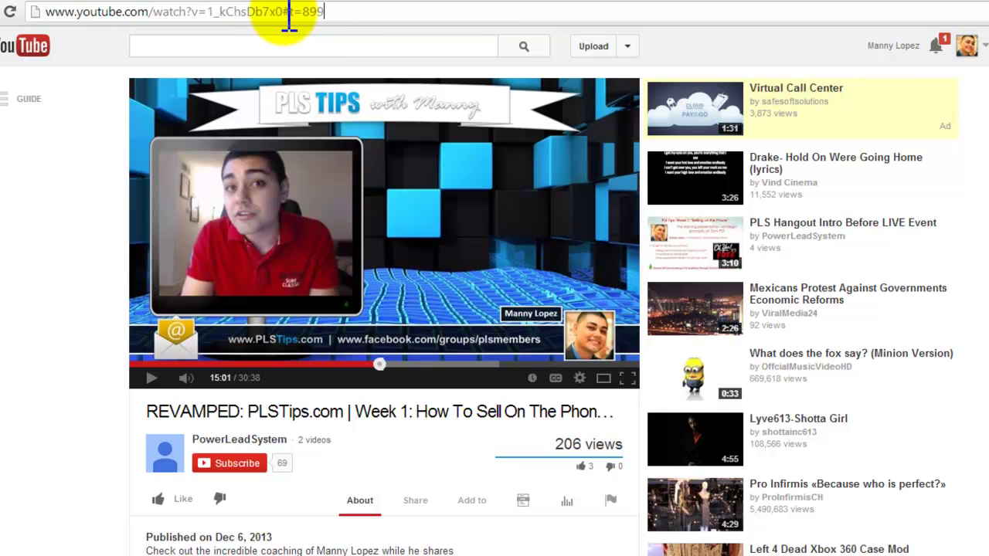
left_click_drag(209, 14, 284, 14)
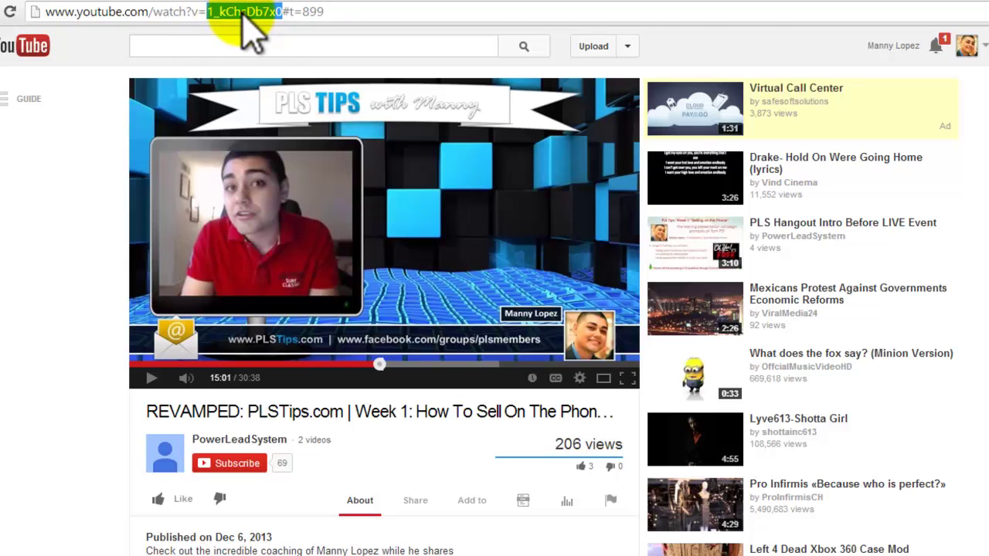
Back in the sales page editor, switch the body to Source and search for 'you'
left_click(63, 3)
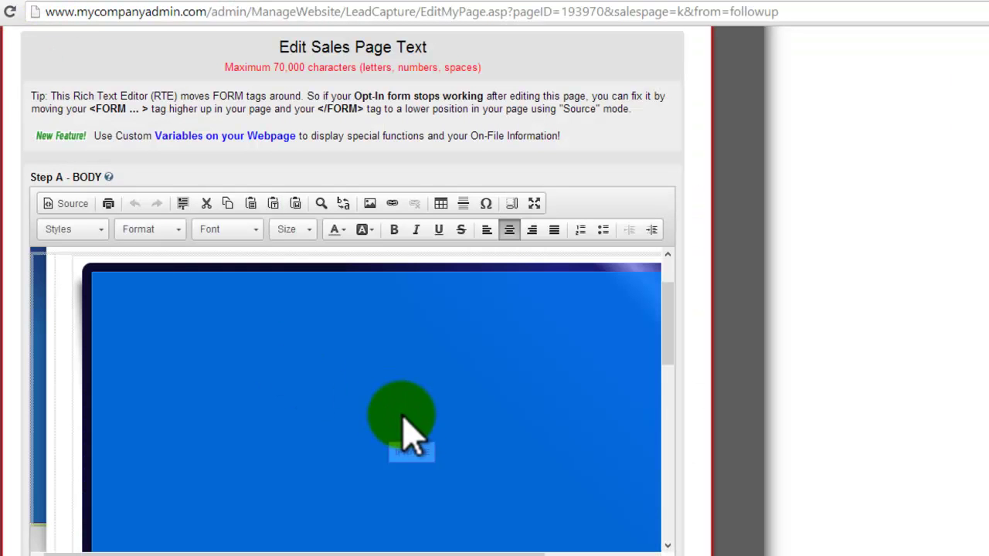
left_click(68, 205)
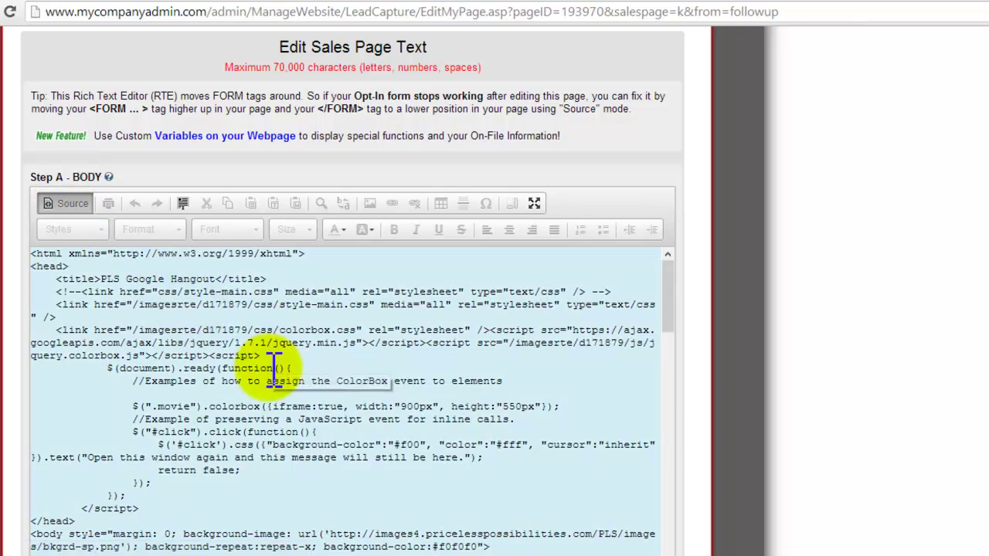
left_click(274, 369)
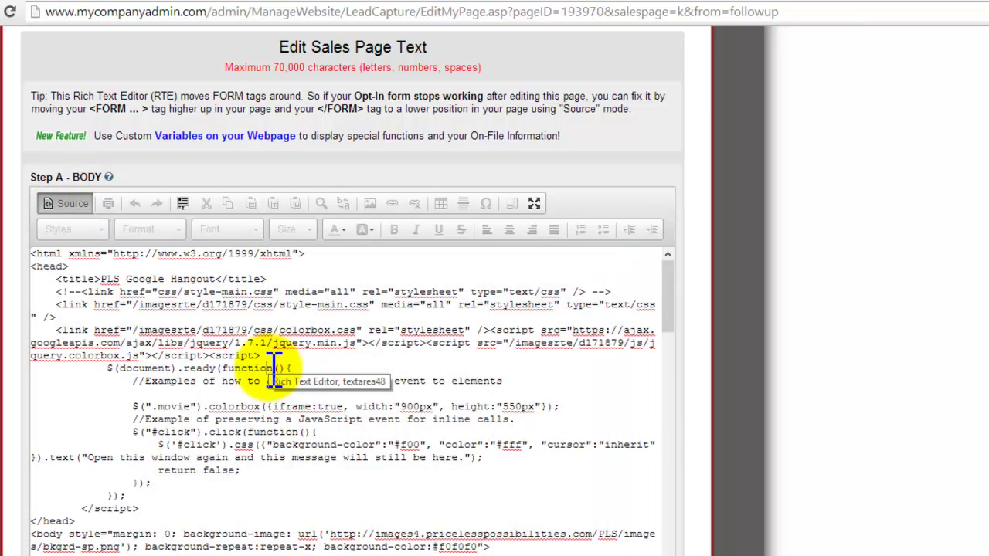
scroll(275, 369, "down", 12)
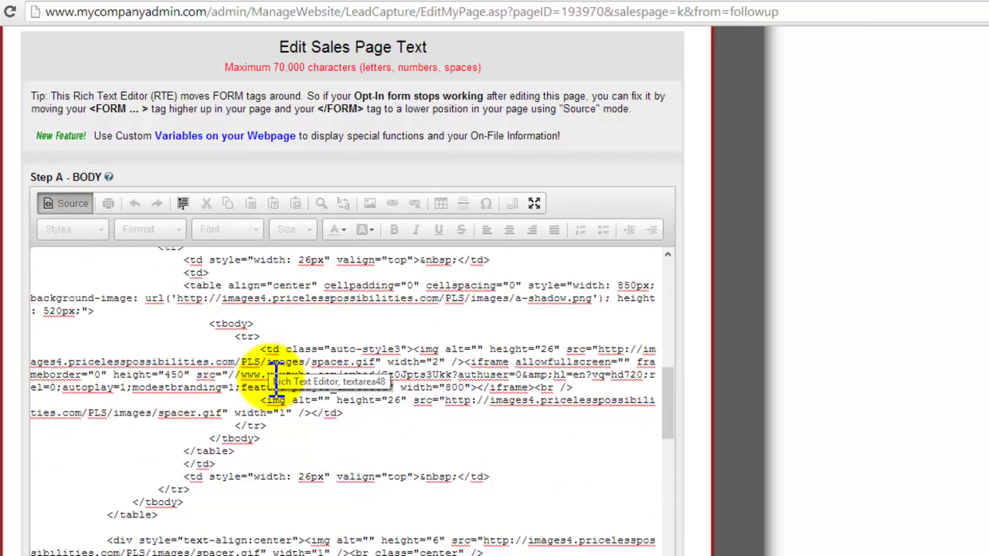
scroll(276, 378, "up", 5)
scroll(276, 379, "up", 5)
scroll(275, 378, "down", 5)
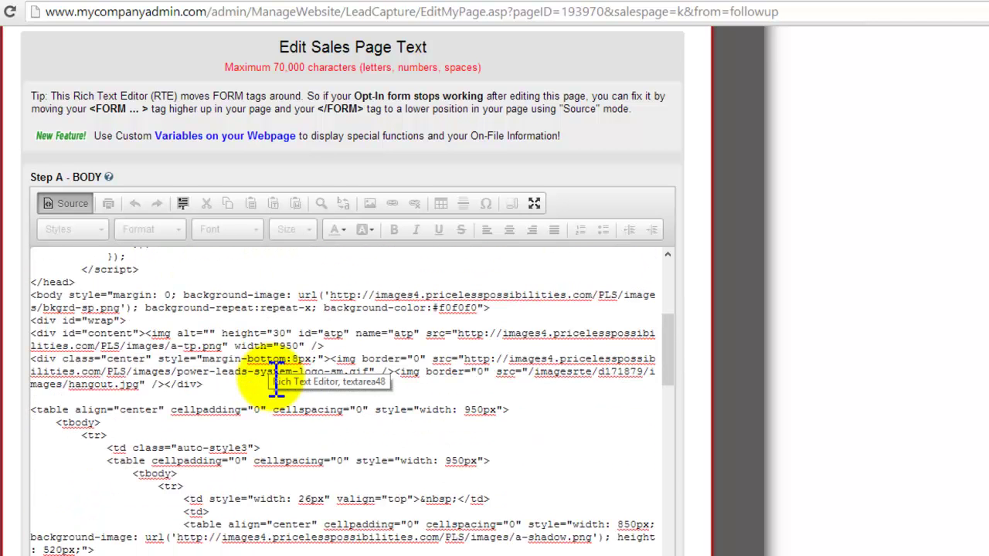
key("ctrl+a")
key("ctrl+f")
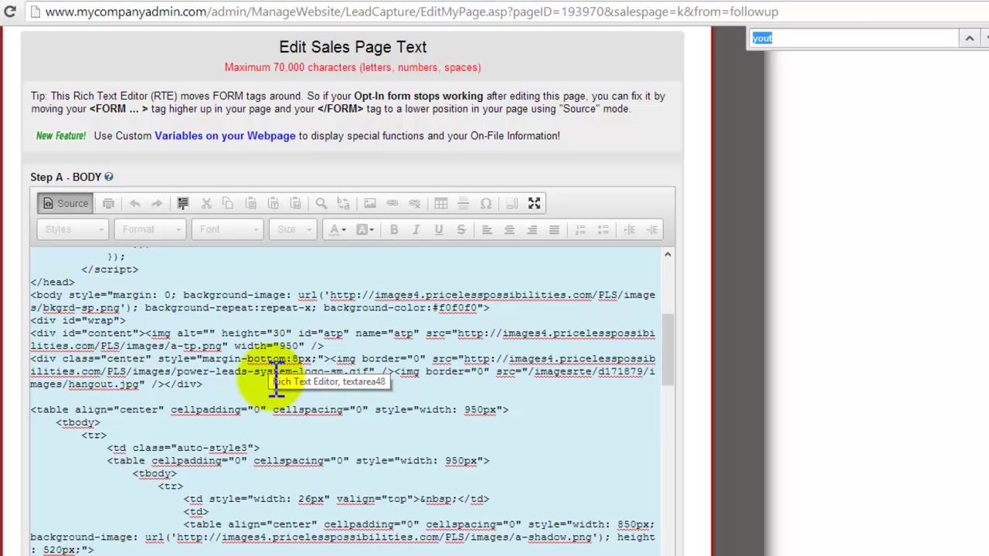
type("you")
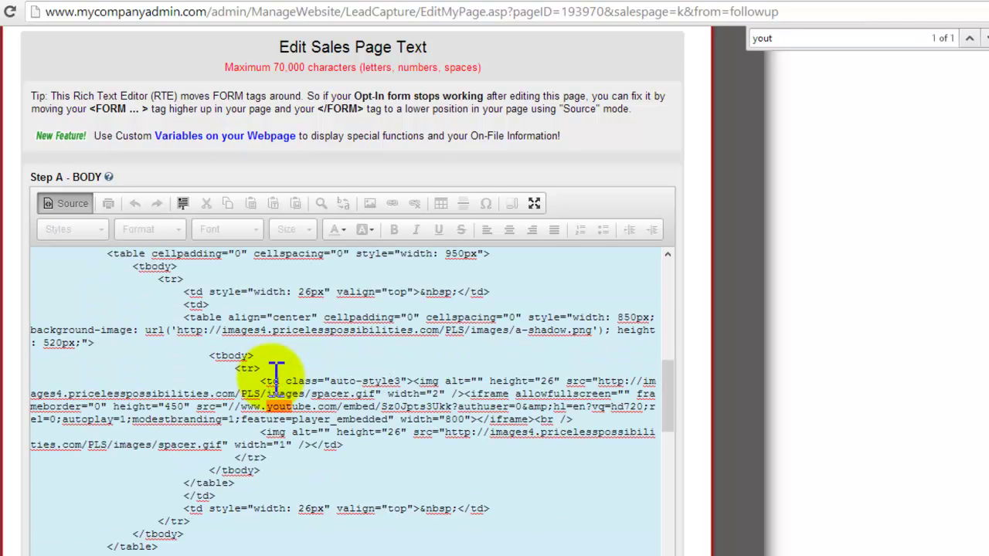
Replace the iframe's video ID Sz0Jpts3Ukk with 1_kChsDb7x0
left_click(392, 409)
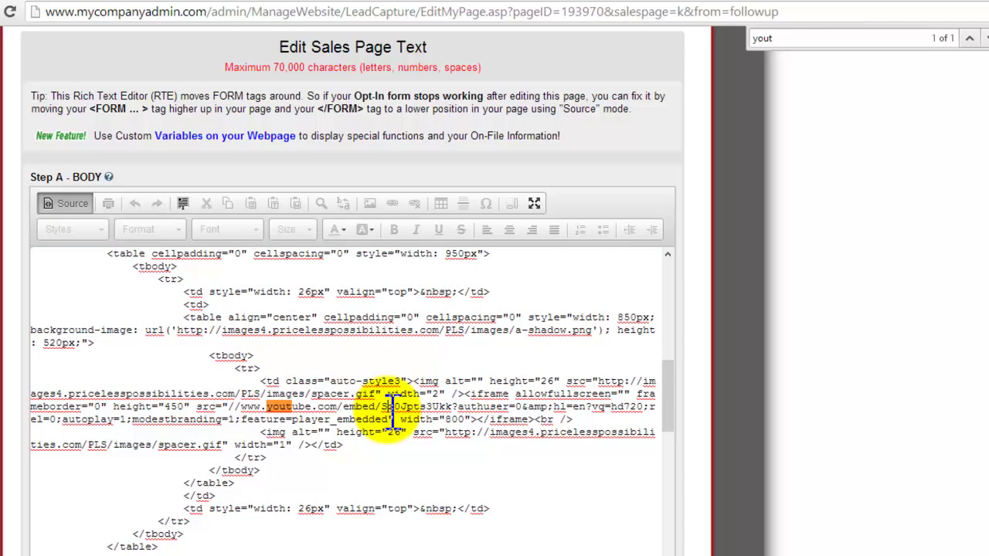
left_click_drag(382, 407, 452, 409)
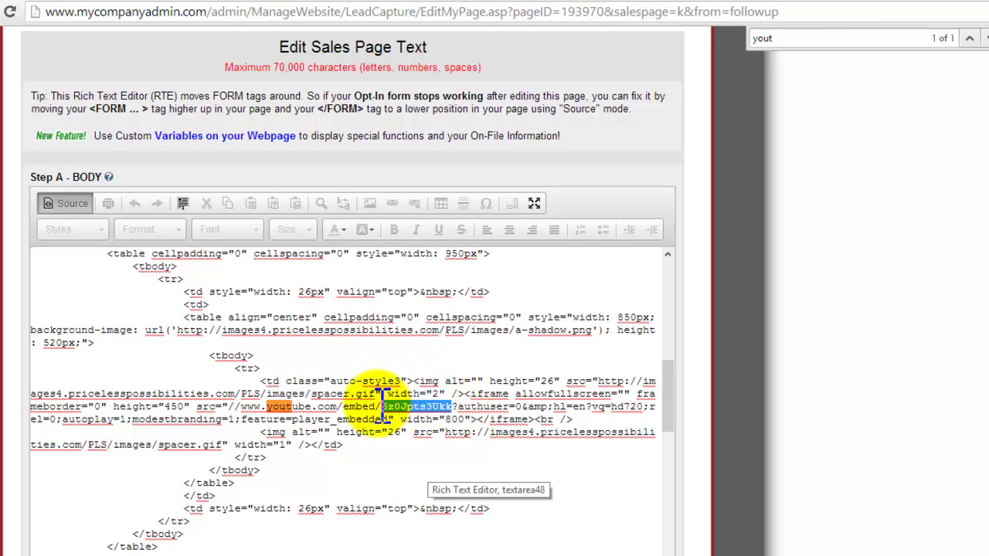
type("1_kChsDb7x0")
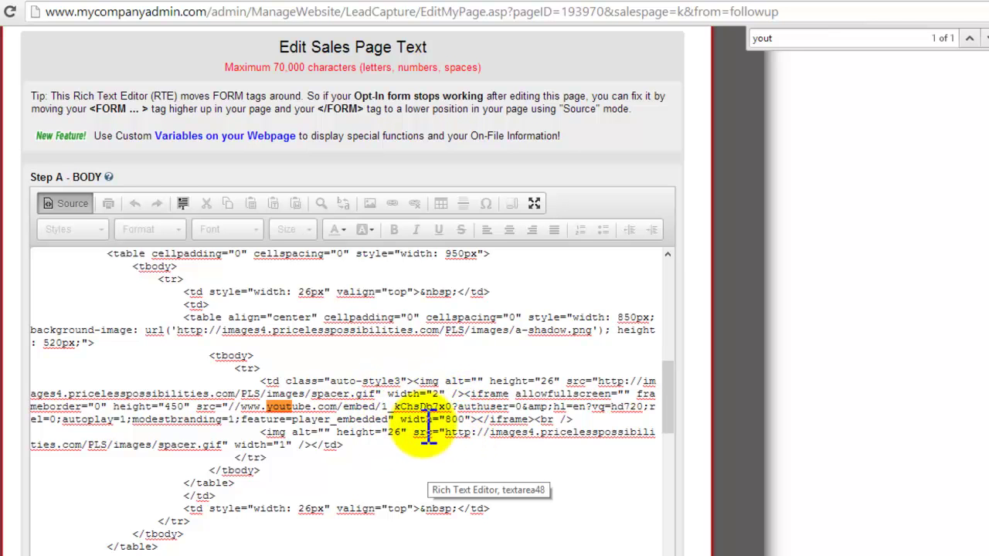
scroll(352, 387, "down", 3)
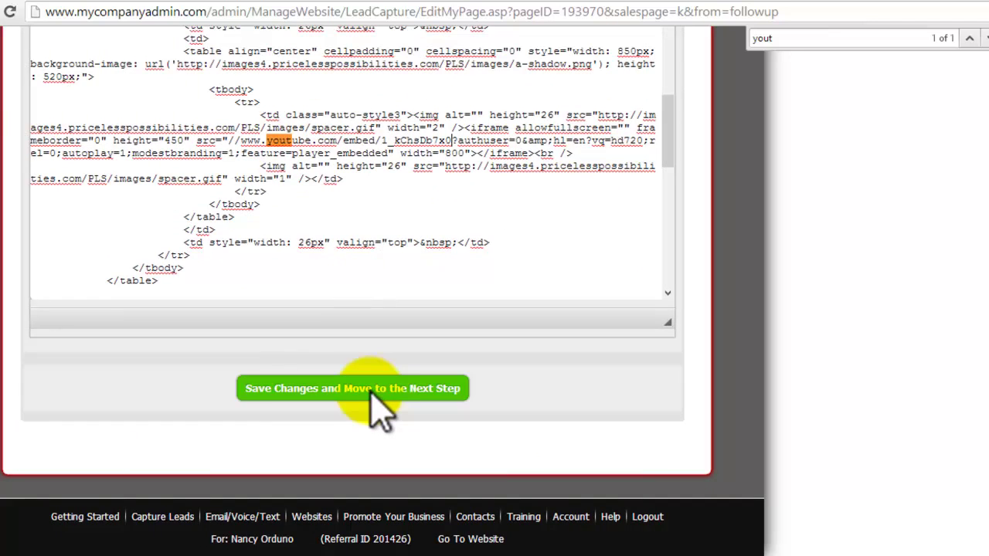
Save the sales page changes, preview it via the test link, and pause the training video
left_click(398, 388)
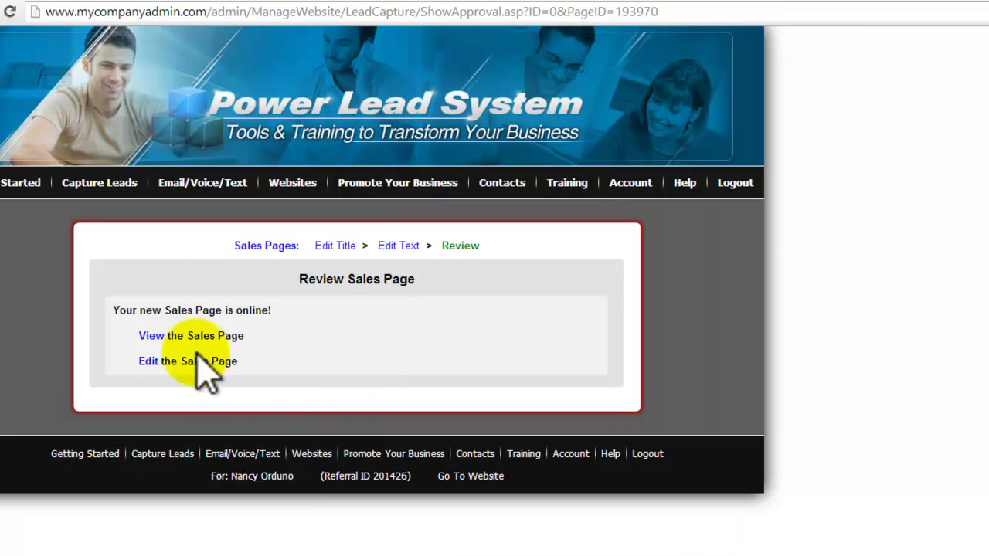
left_click(153, 337)
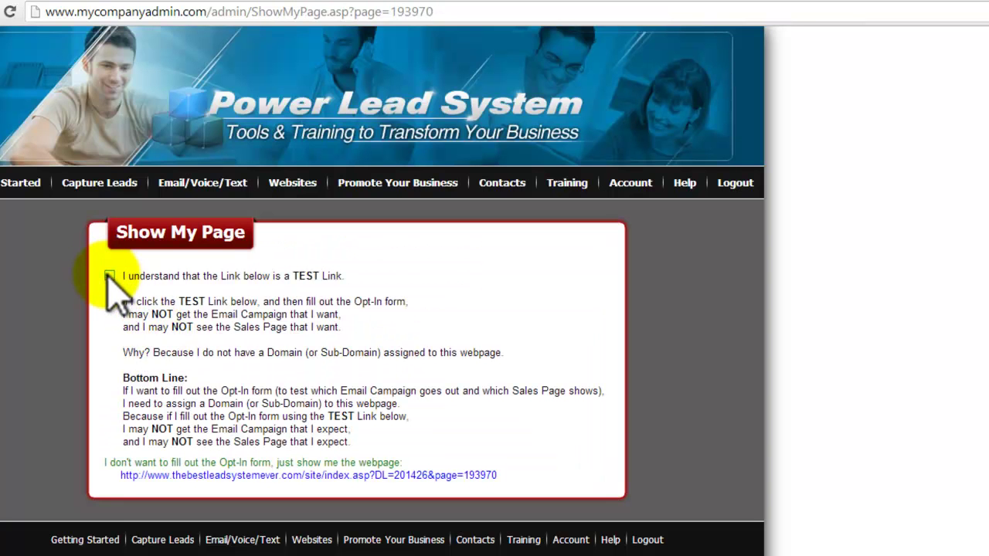
left_click(259, 476)
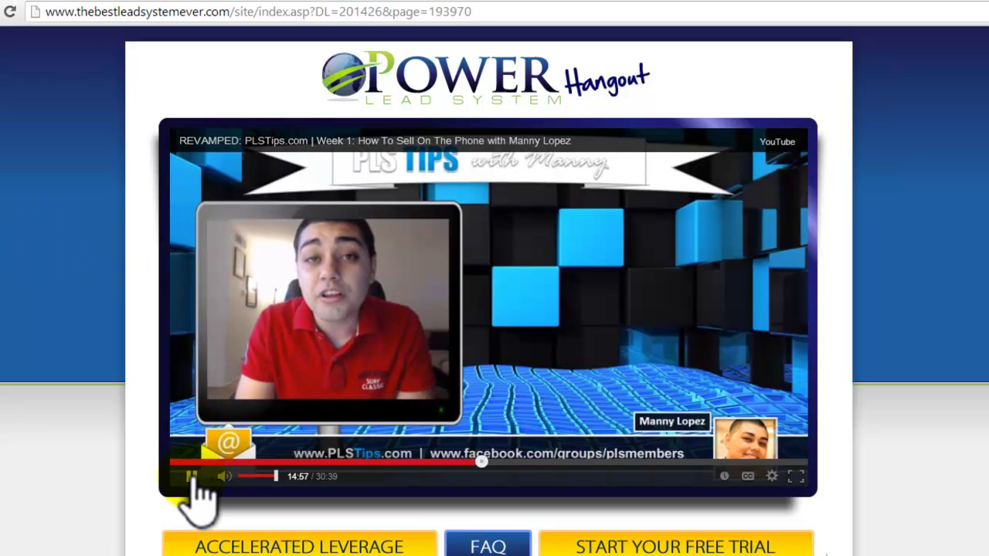
left_click(191, 476)
scroll(585, 267, "down", 4)
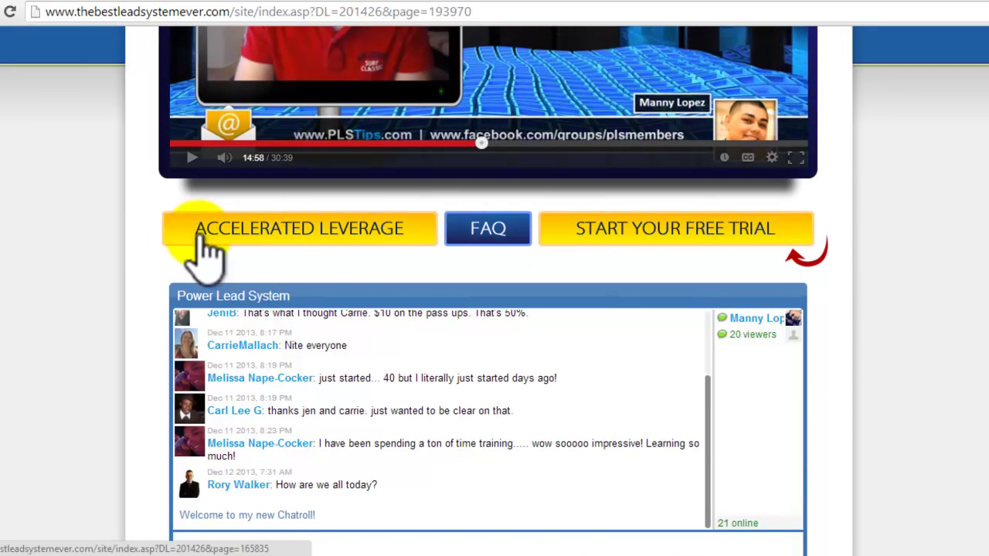
scroll(965, 254, "down", 3)
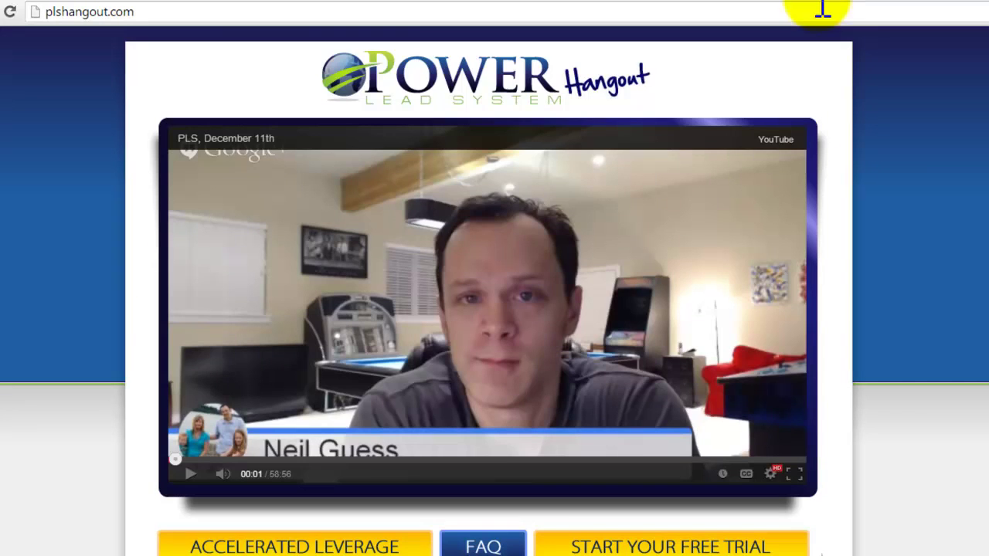
scroll(953, 283, "down", 5)
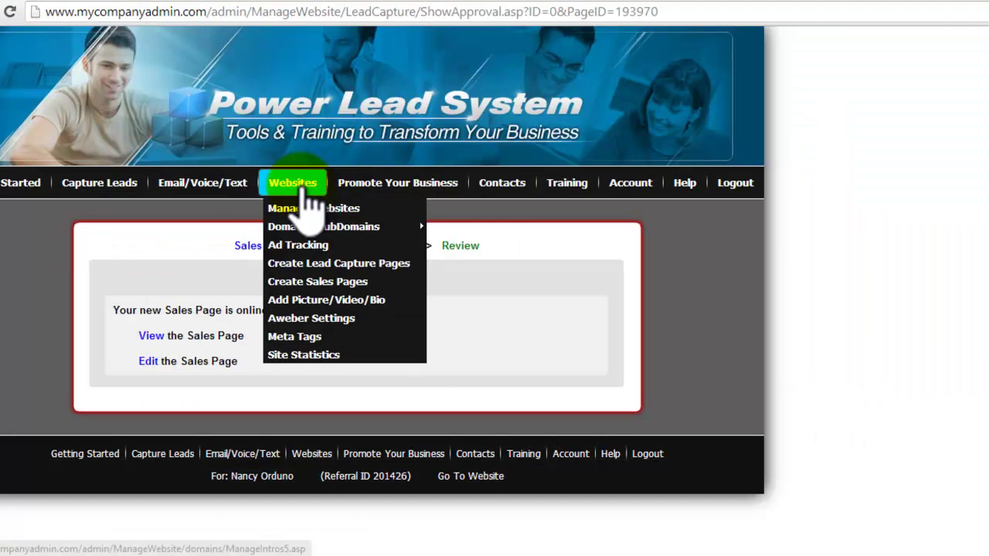
In Manage Websites, tick 'Use this one' under the first PLS Tips with Manny page for plstips
left_click(304, 193)
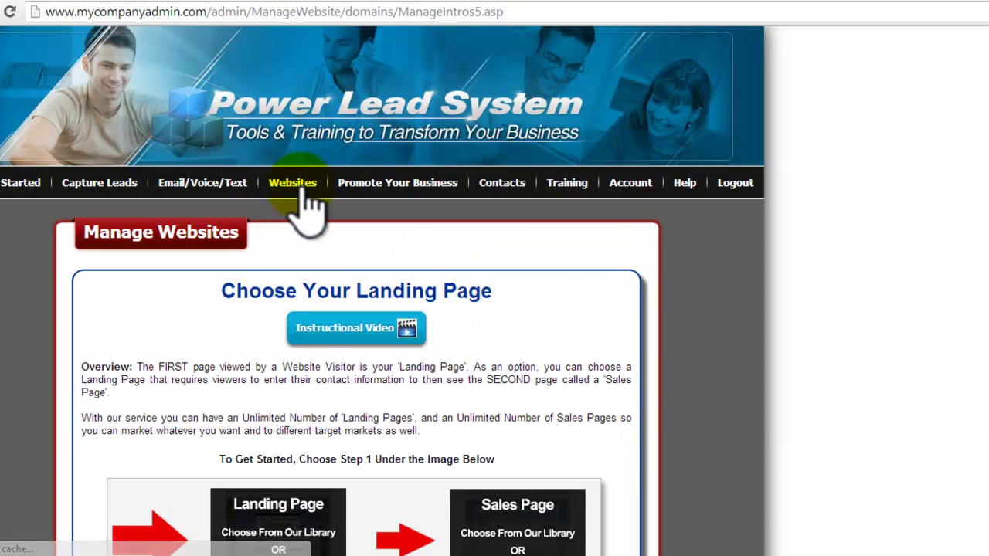
scroll(745, 309, "down", 5)
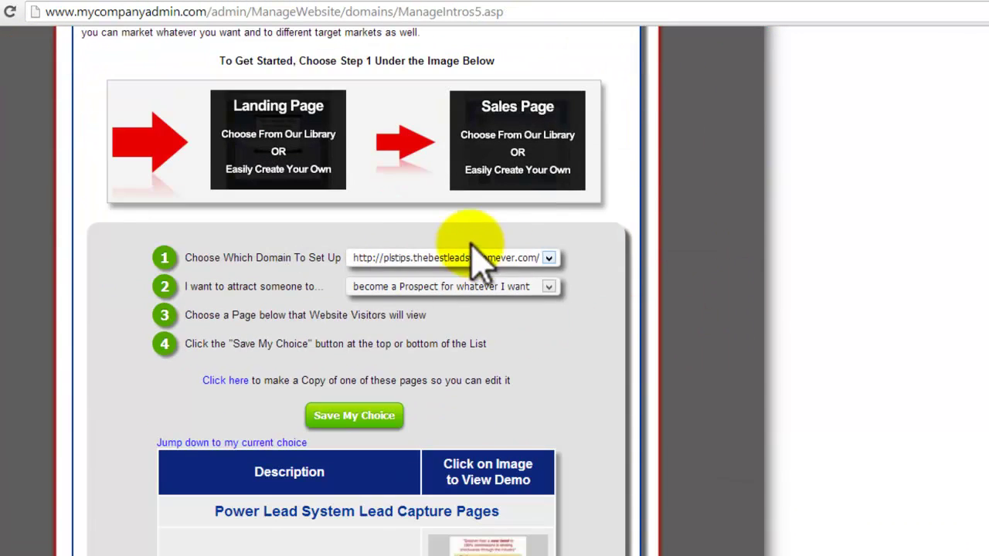
scroll(660, 353, "down", 6)
scroll(650, 352, "down", 20)
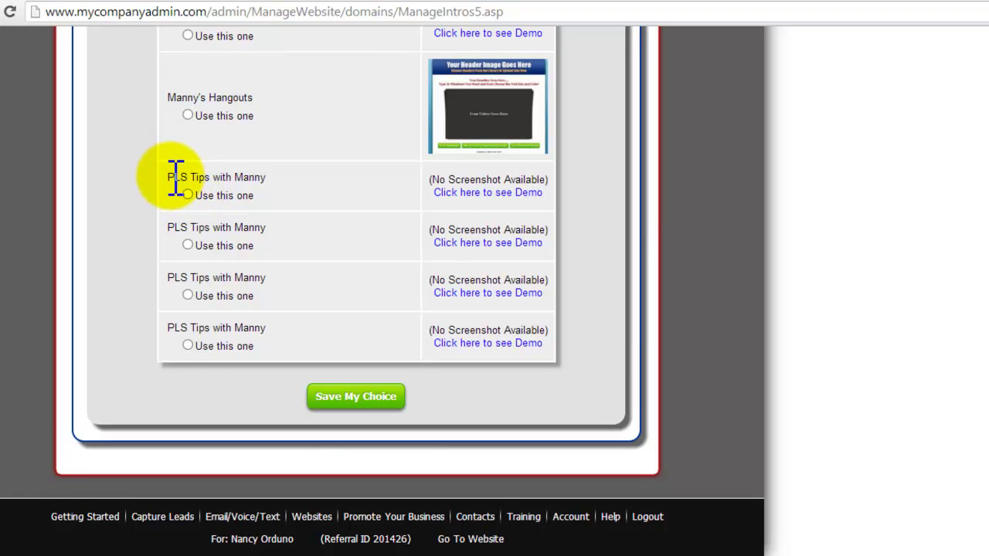
left_click_drag(176, 180, 259, 183)
left_click(282, 216)
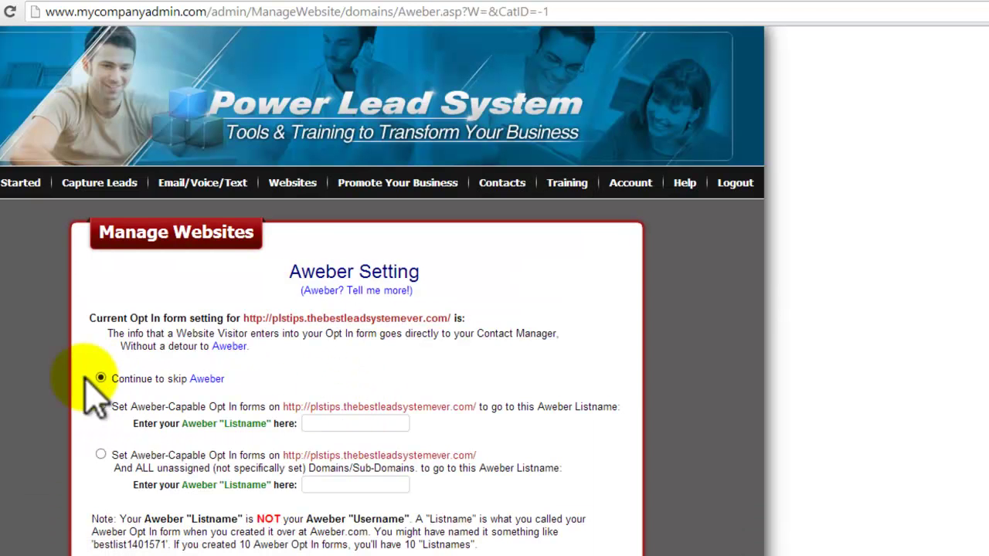
Submit with 'Continue to skip Aweber', save the preset follow-up page, and choose 'Do not send a Campaign'
scroll(39, 390, "down", 2)
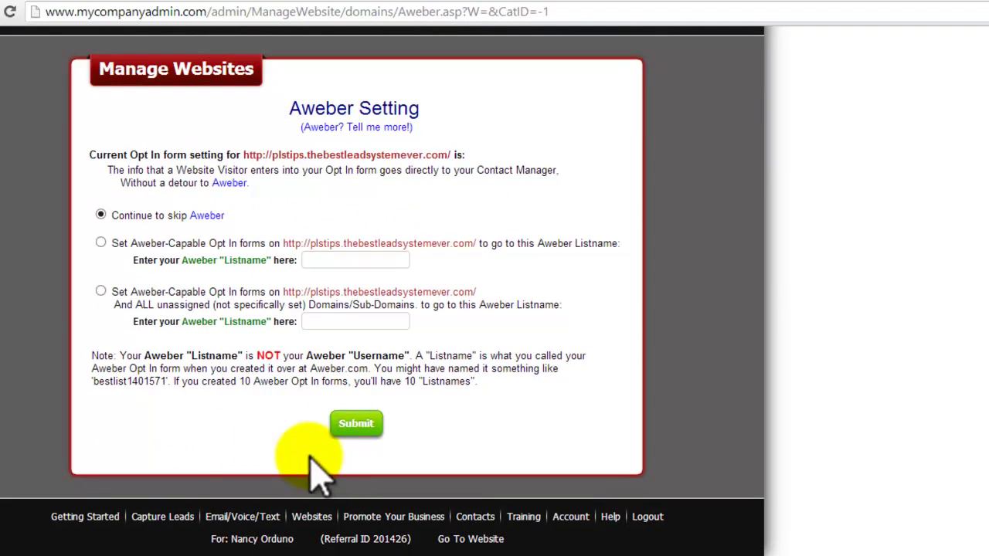
left_click(353, 424)
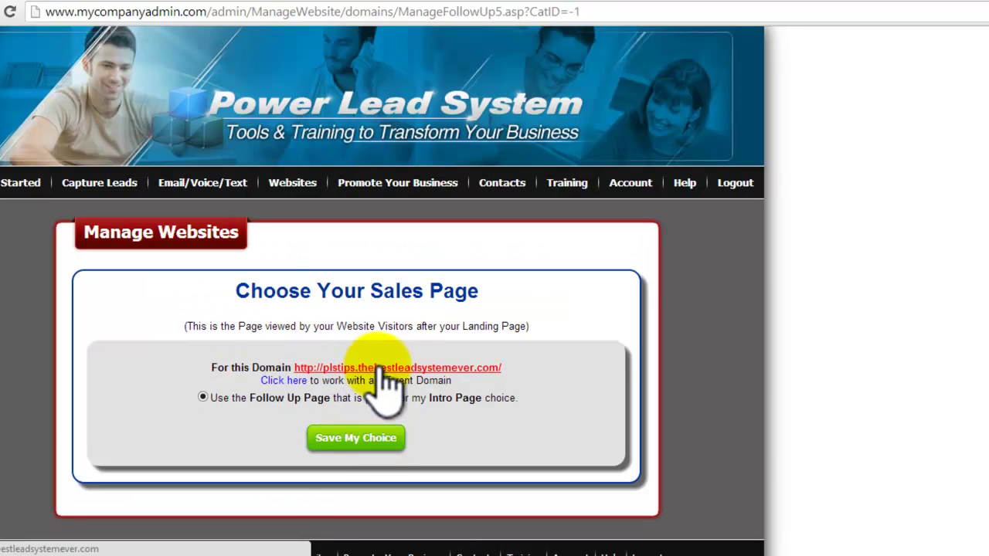
left_click(369, 442)
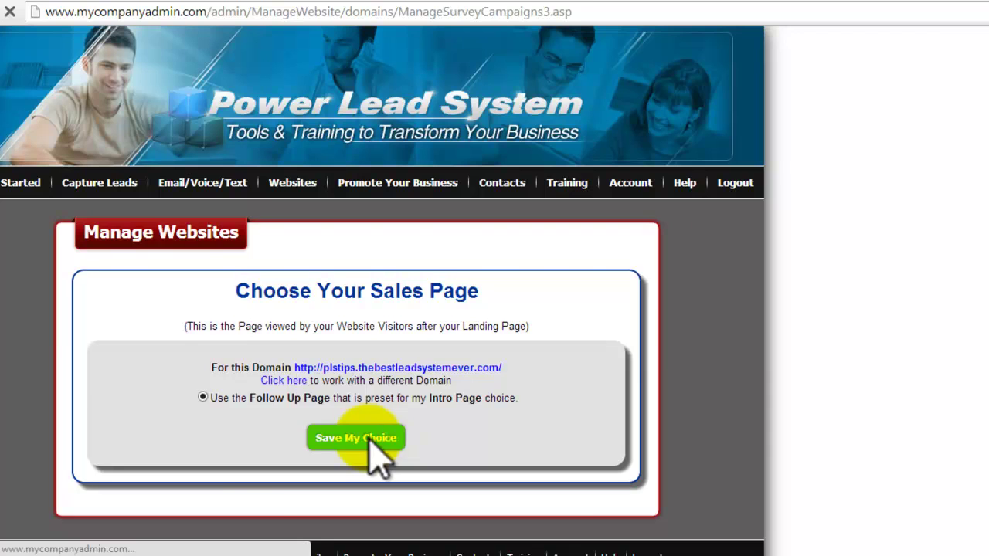
scroll(558, 379, "down", 3)
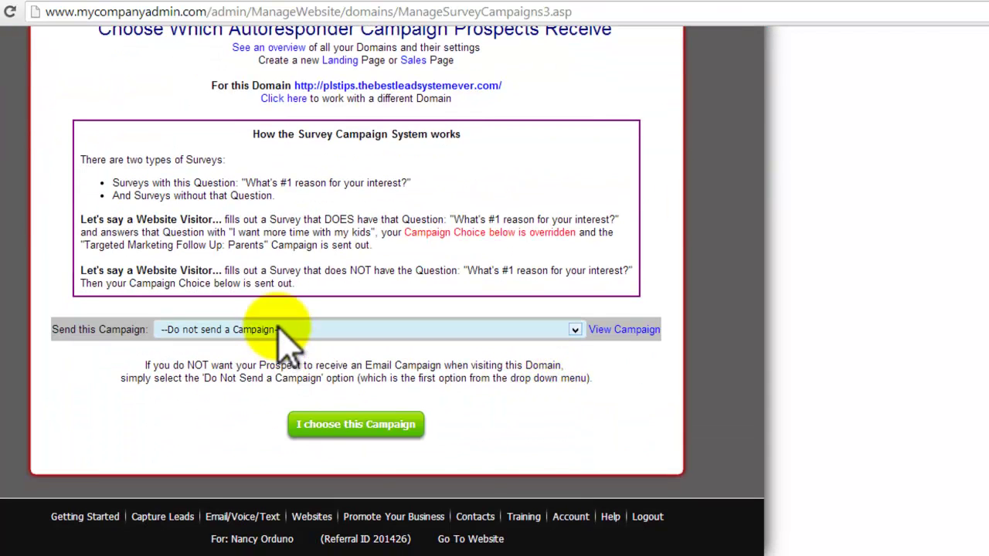
left_click(367, 442)
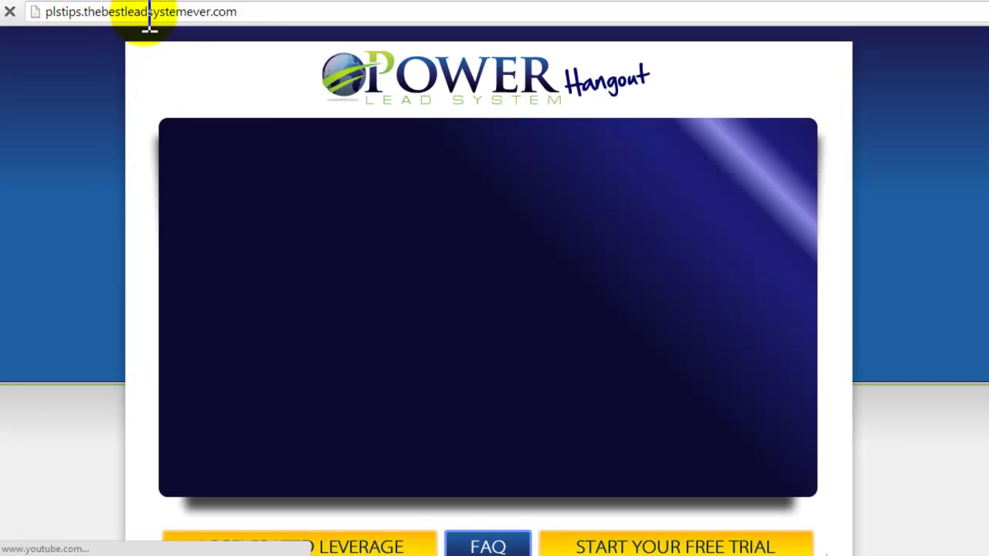
scroll(47, 299, "down", 2)
scroll(45, 309, "down", 5)
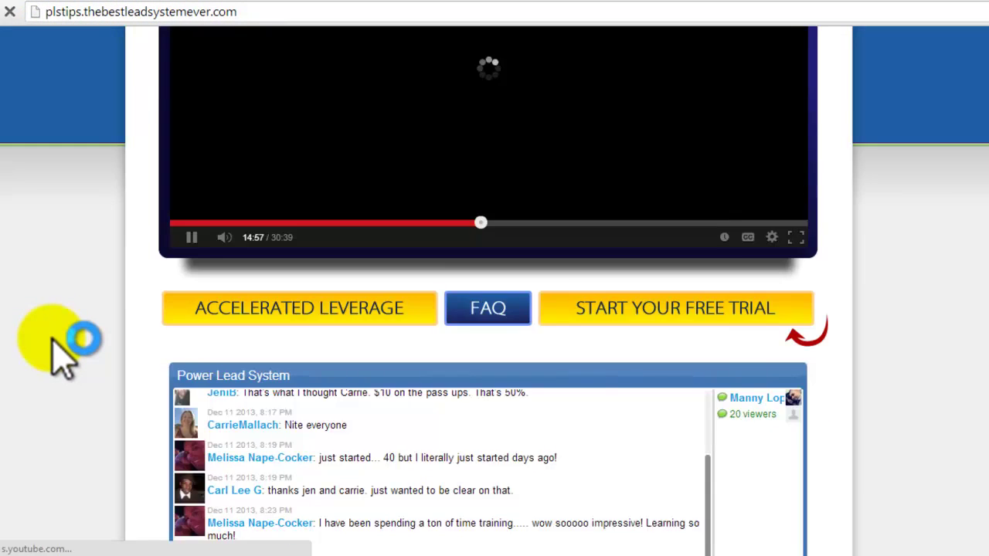
scroll(62, 356, "up", 7)
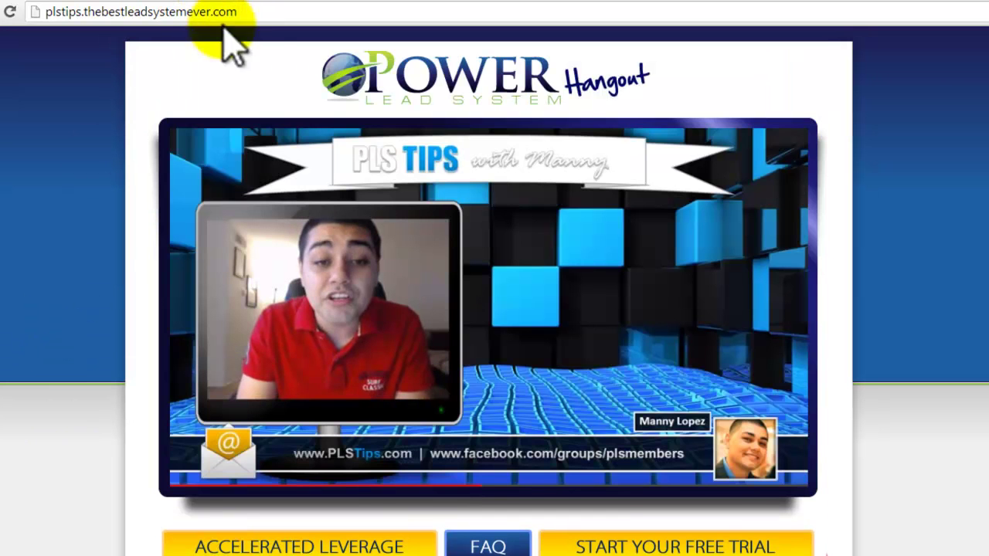
left_click(186, 479)
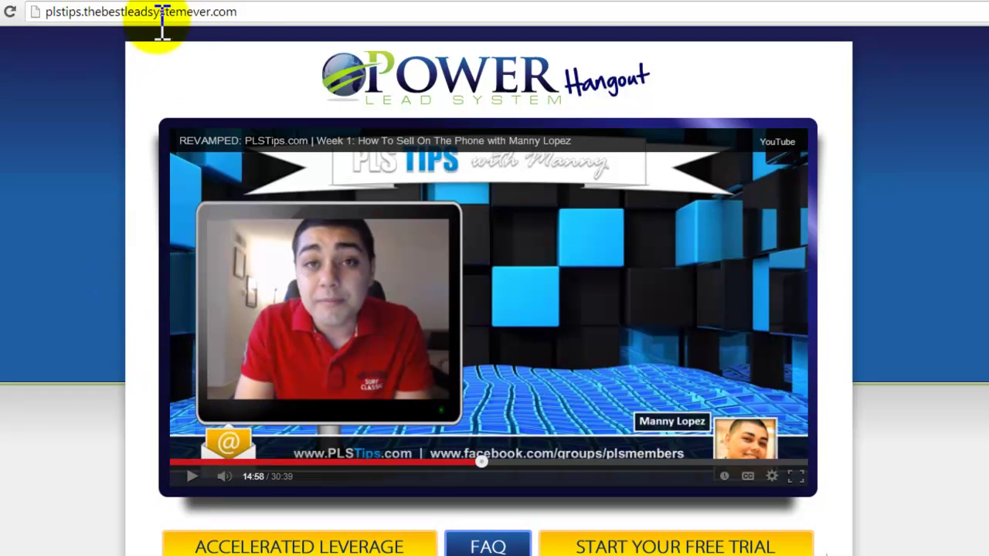